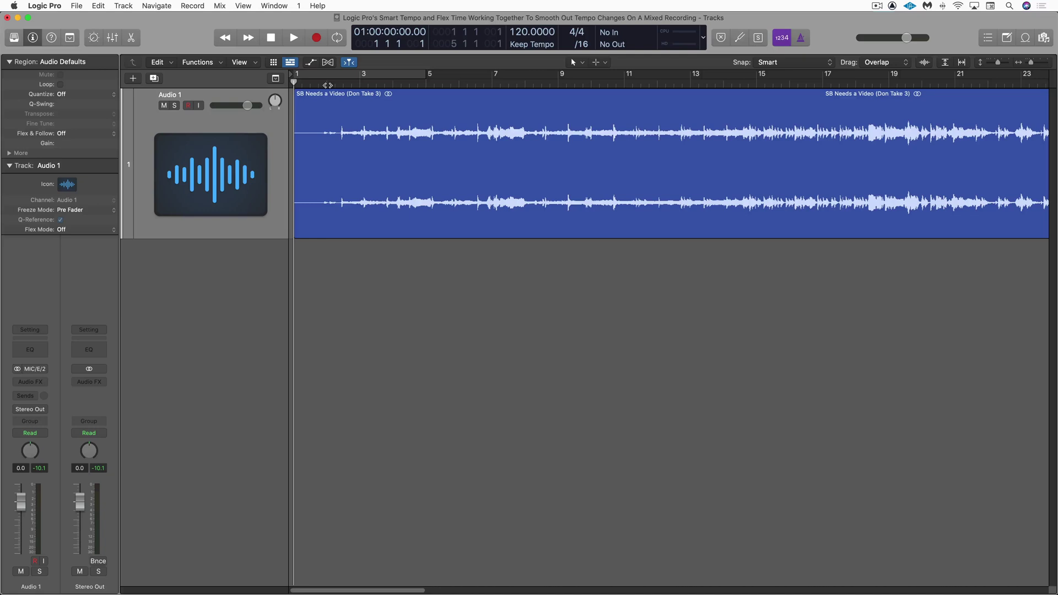
- Play through the recording, skipping ahead to bars 17, 38 and 44, then stop
{"action": "left_click", "coordinate": [326, 85]}
{"action": "key", "text": "space"}
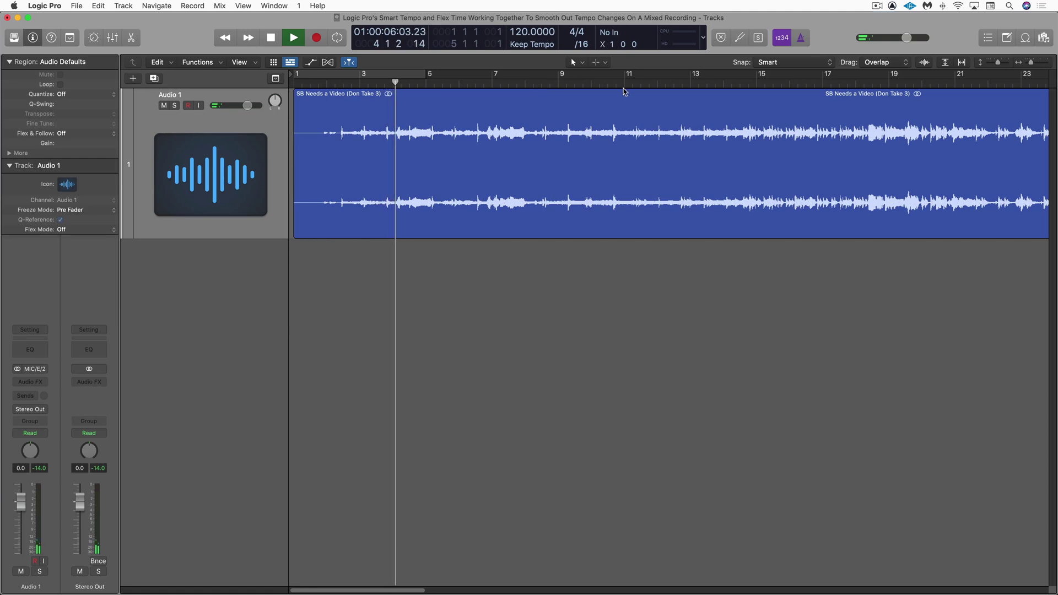
{"action": "left_click", "coordinate": [809, 84]}
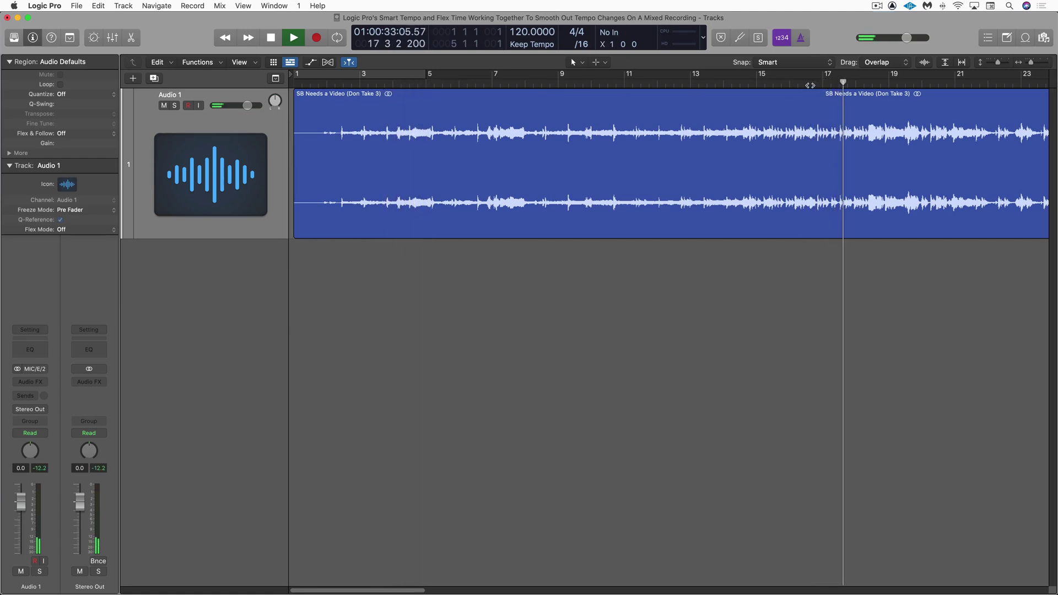
{"action": "scroll", "coordinate": [937, 82], "scroll_direction": "right", "scroll_amount": 10}
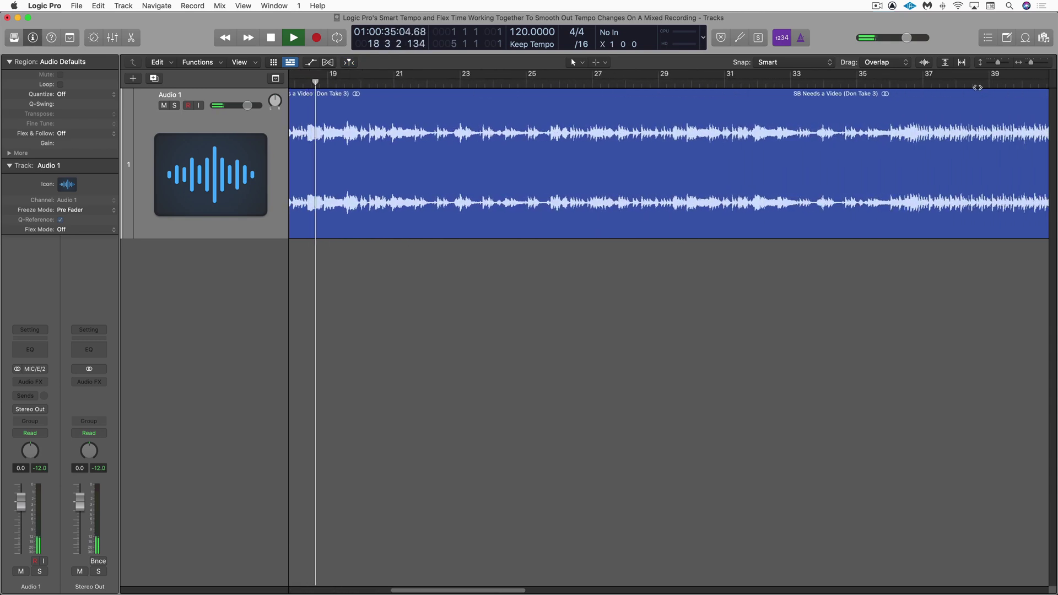
{"action": "left_click", "coordinate": [974, 83]}
{"action": "scroll", "coordinate": [974, 83], "scroll_direction": "right", "scroll_amount": 5}
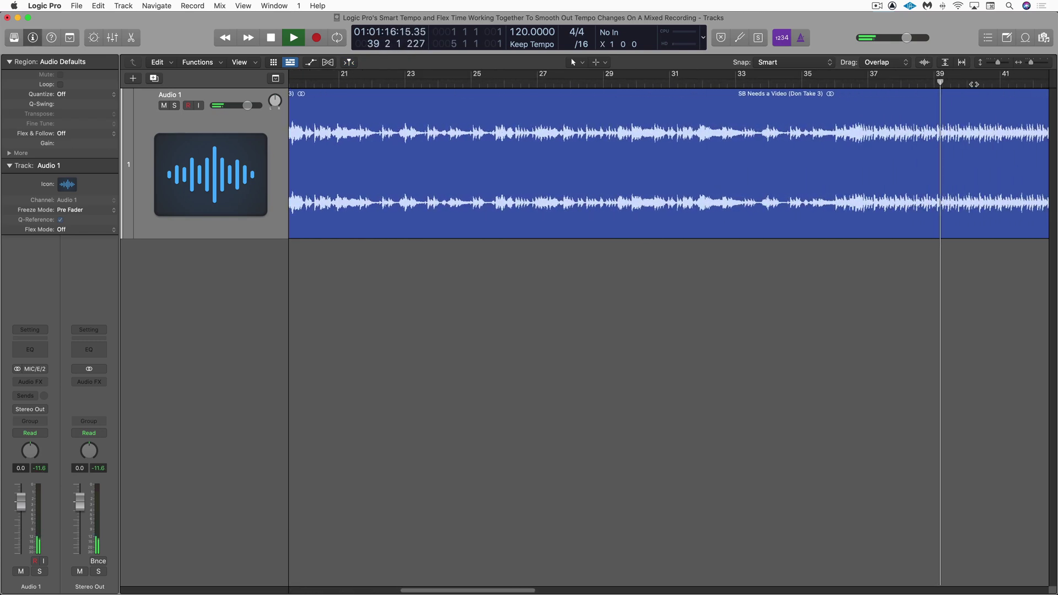
{"action": "left_click", "coordinate": [1005, 84]}
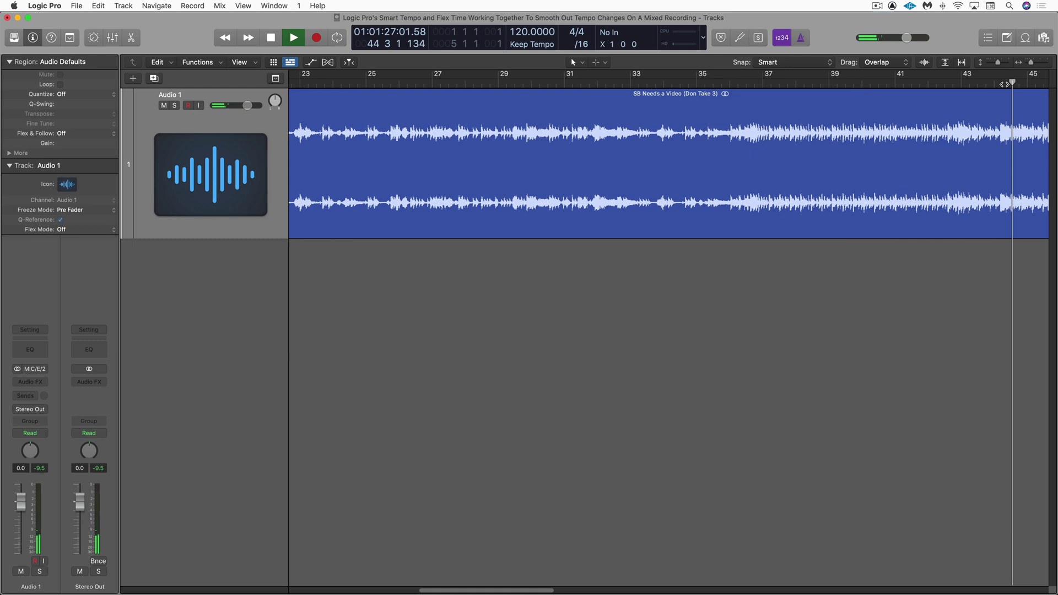
{"action": "scroll", "coordinate": [1004, 84], "scroll_direction": "down", "scroll_amount": 5}
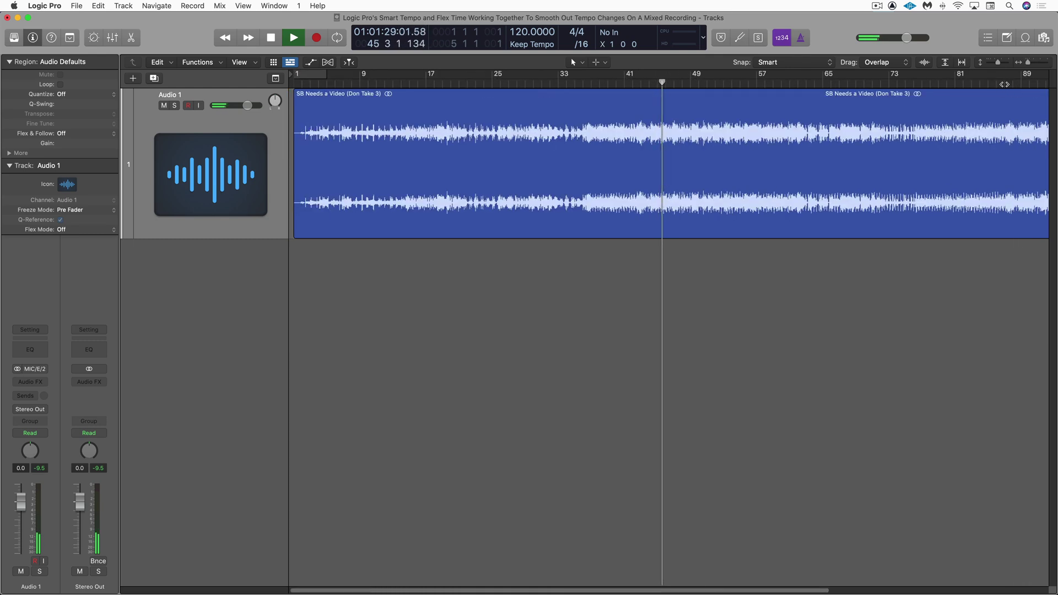
{"action": "key", "text": "space"}
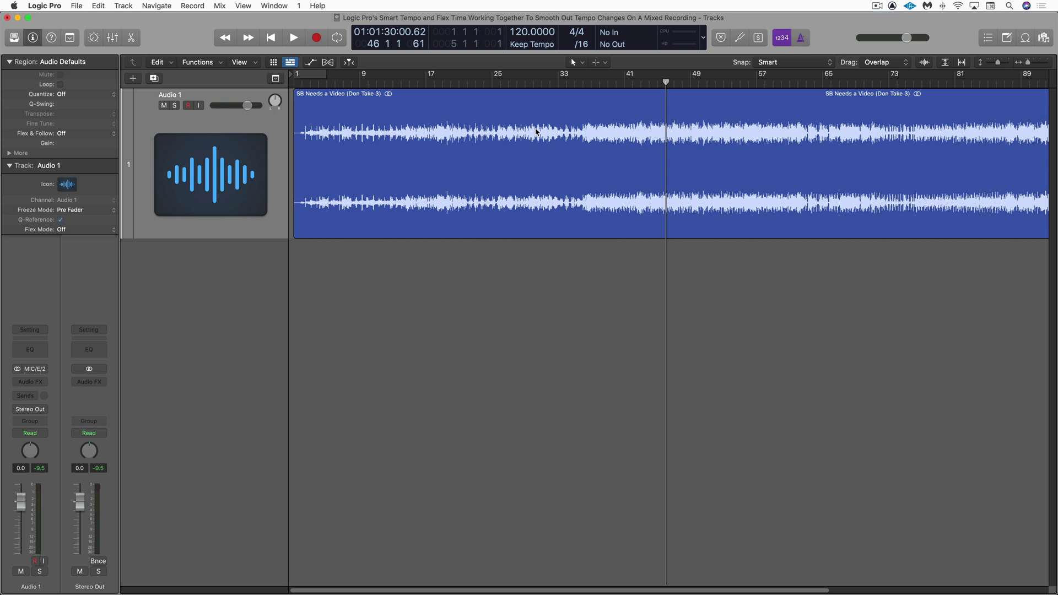
- Return to the project start and set Smart Tempo Export Tempo Resolution to Beats
{"action": "key", "text": "Return"}
{"action": "key", "text": "super+f"}
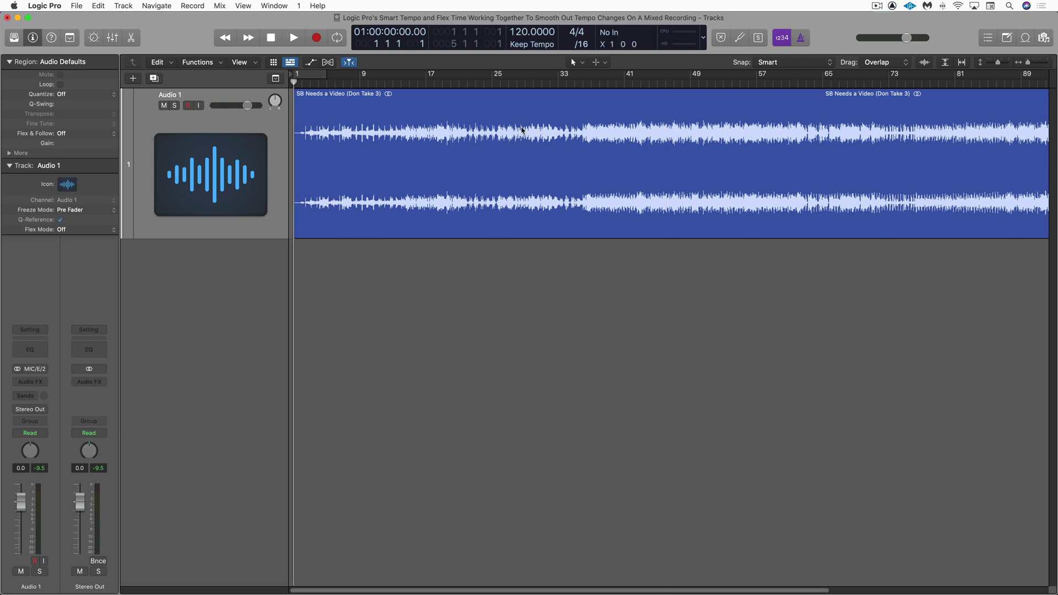
{"action": "scroll", "coordinate": [521, 128], "scroll_direction": "up", "scroll_amount": 3}
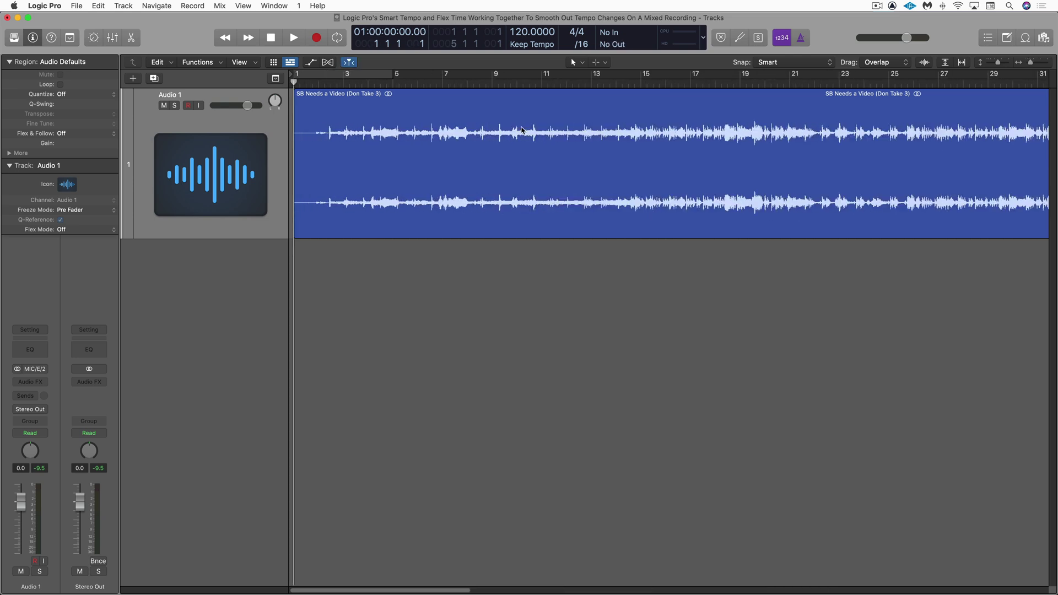
{"action": "key", "text": "alt+p"}
{"action": "left_click", "coordinate": [479, 178]}
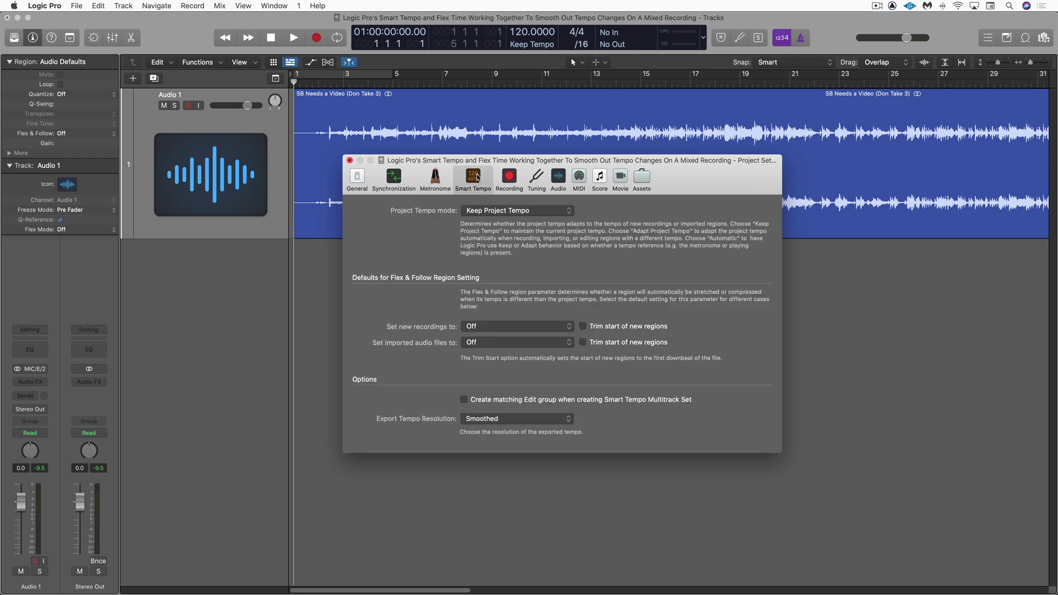
{"action": "left_click", "coordinate": [495, 421]}
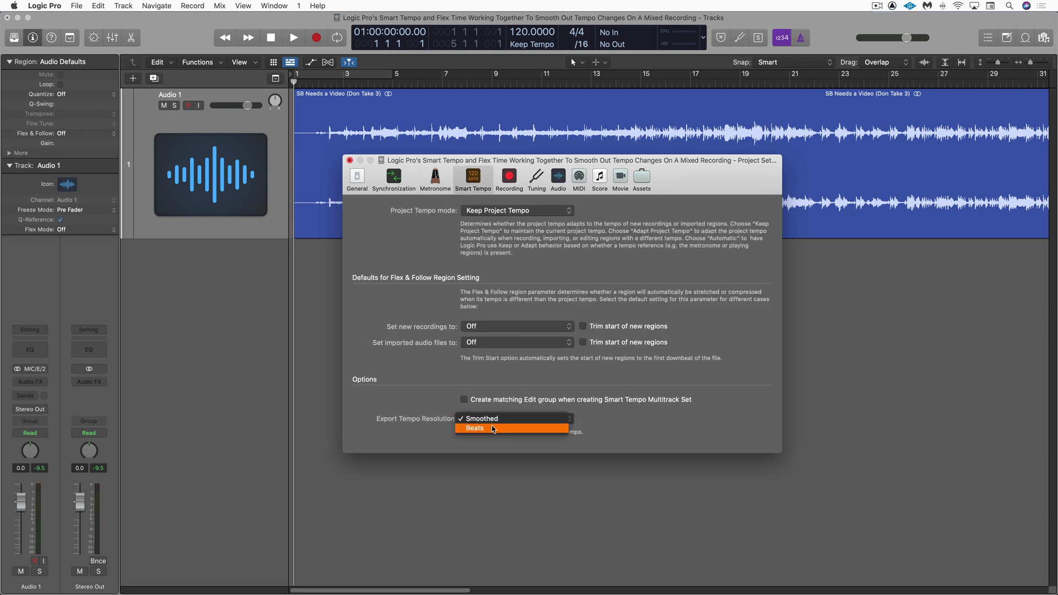
{"action": "left_click", "coordinate": [494, 431]}
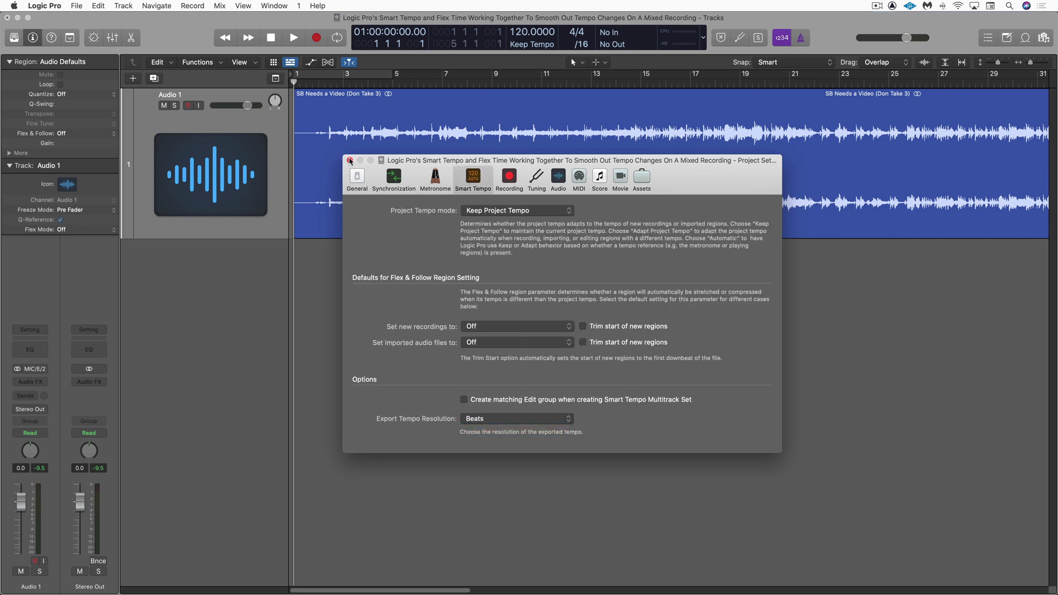
{"action": "left_click", "coordinate": [349, 161]}
- Play the recording from the project start to locate its first drum hit
{"action": "left_click", "coordinate": [329, 84]}
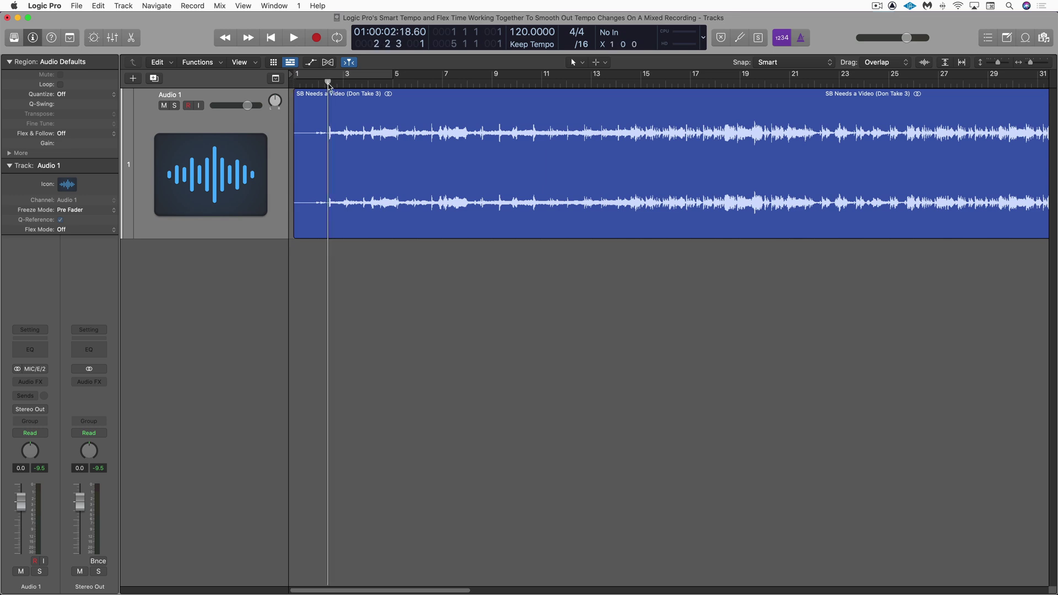
{"action": "scroll", "coordinate": [328, 84], "scroll_direction": "up", "scroll_amount": 10}
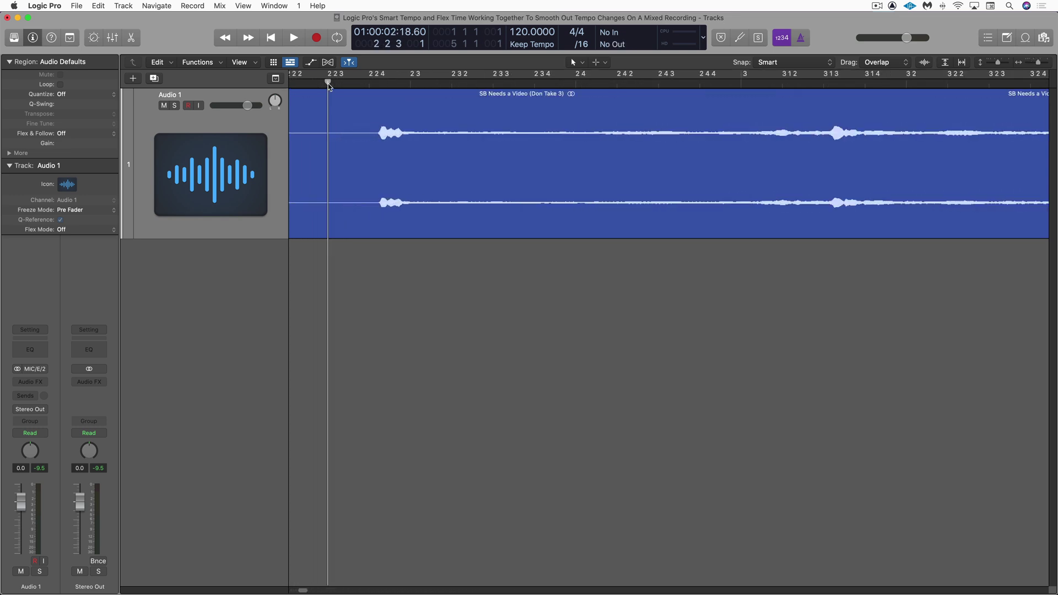
{"action": "scroll", "coordinate": [328, 83], "scroll_direction": "down", "scroll_amount": 5}
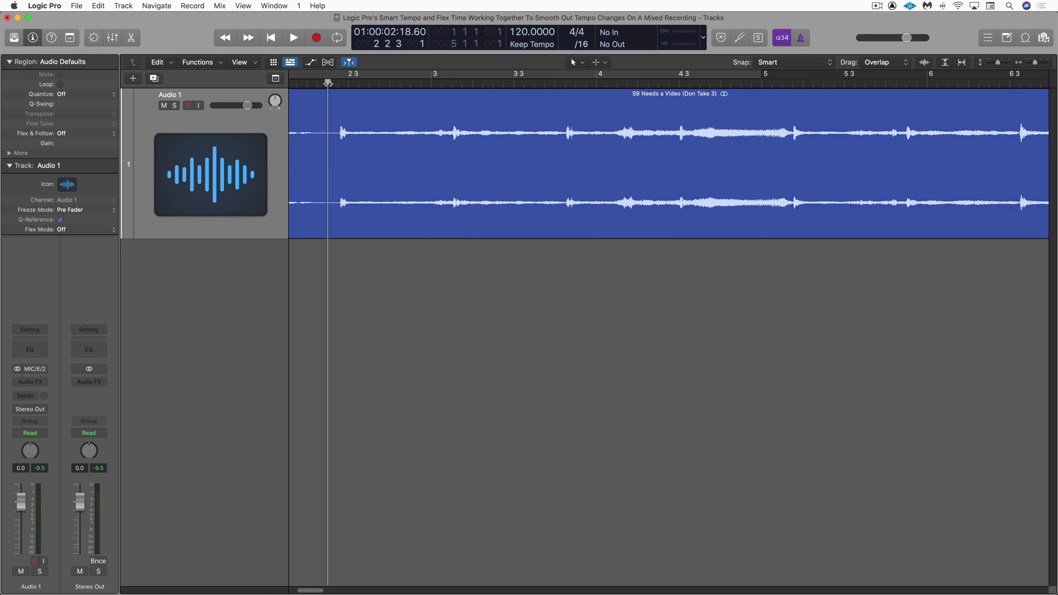
{"action": "key", "text": "Return"}
{"action": "key", "text": "space"}
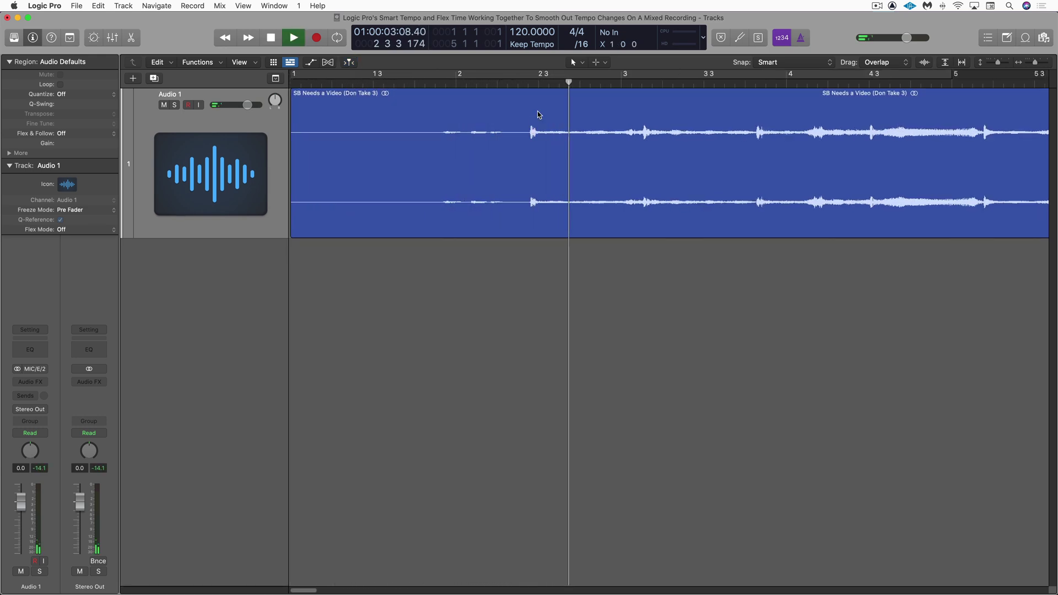
{"action": "key", "text": "space"}
- Drag the recording later so its first hit lines up with the bar 3 downbeat
{"action": "left_click", "coordinate": [621, 84]}
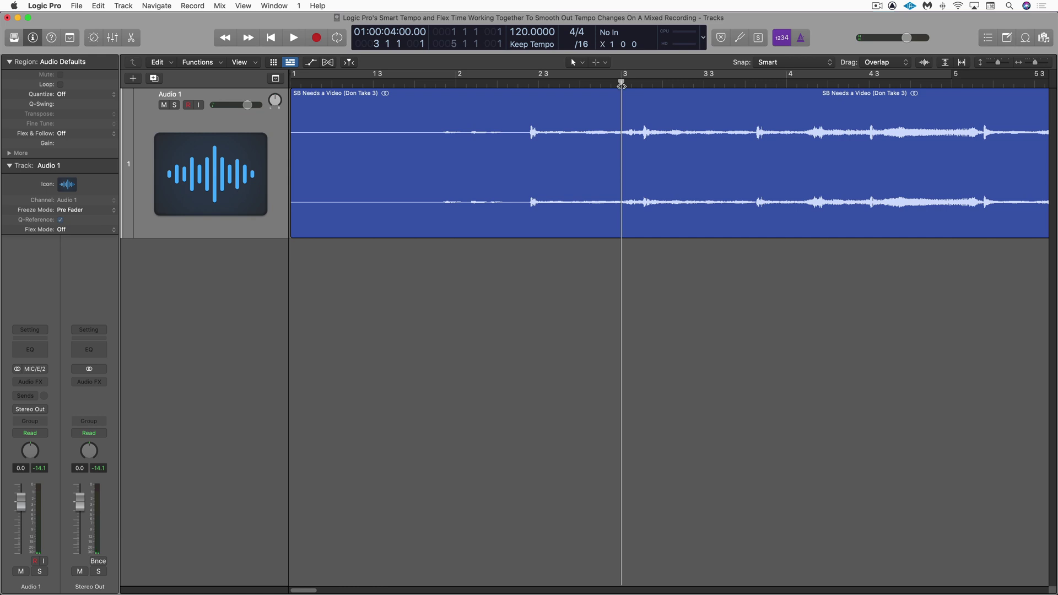
{"action": "left_click_drag", "start_coordinate": [664, 142], "coordinate": [755, 142]}
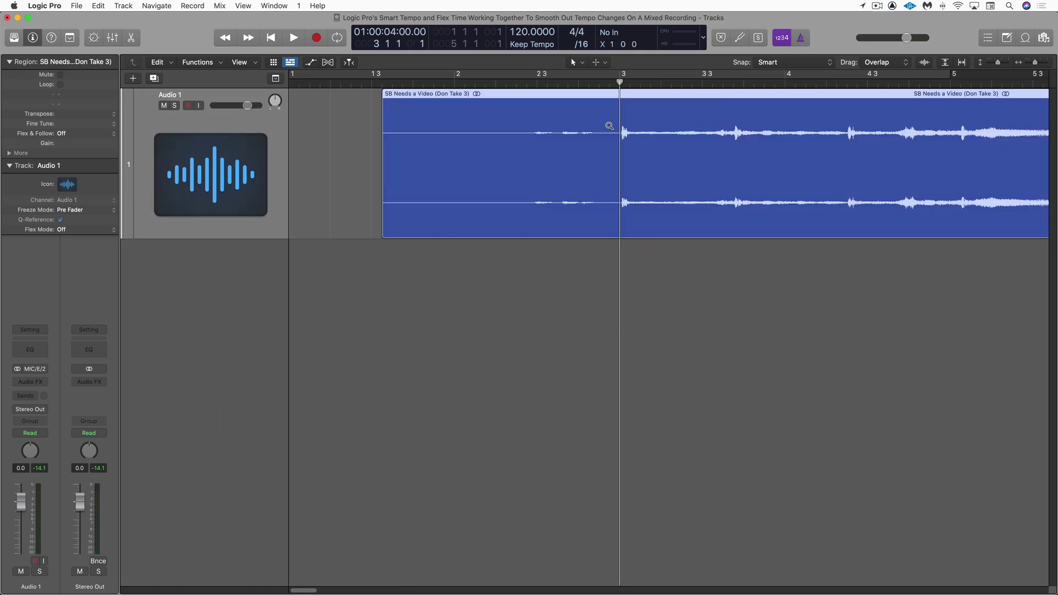
{"action": "left_click_drag", "start_coordinate": [609, 127], "coordinate": [673, 173]}
{"action": "left_click_drag", "start_coordinate": [511, 272], "coordinate": [441, 229]}
{"action": "key", "text": "super+Right"}
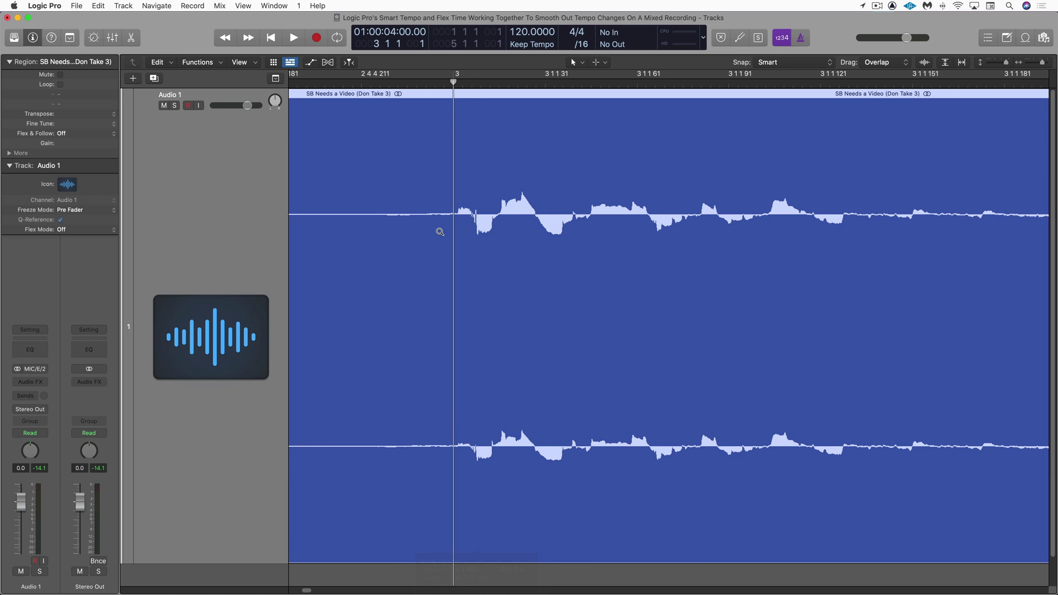
{"action": "left_click", "coordinate": [458, 229], "text": "ctrl+alt"}
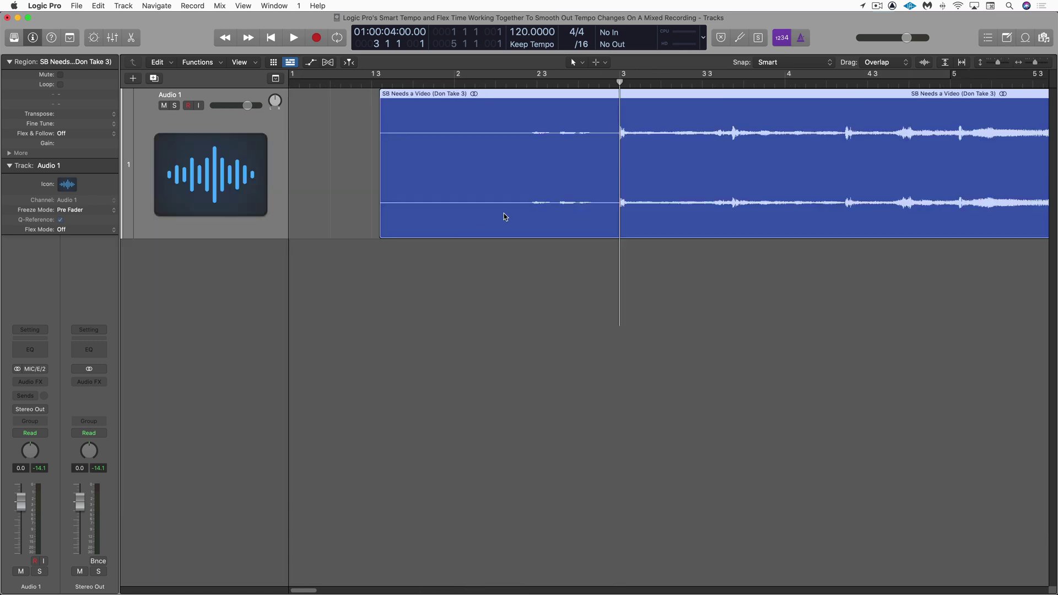
- Analyze the recording's tempo in the Smart Tempo editor and show the global tempo track
{"action": "double_click", "coordinate": [503, 215]}
{"action": "left_click", "coordinate": [656, 346]}
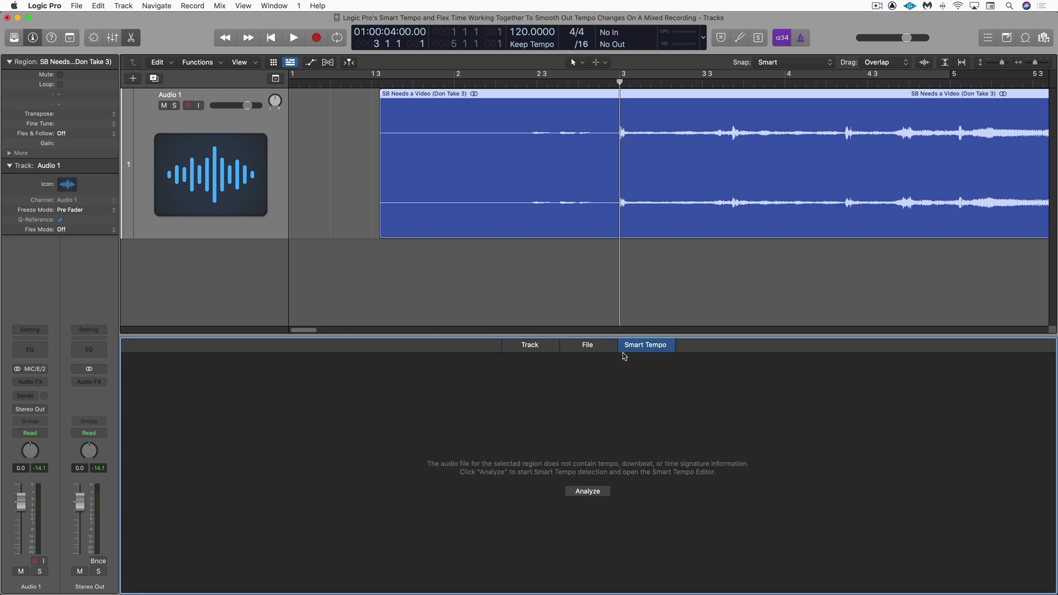
{"action": "left_click", "coordinate": [587, 489]}
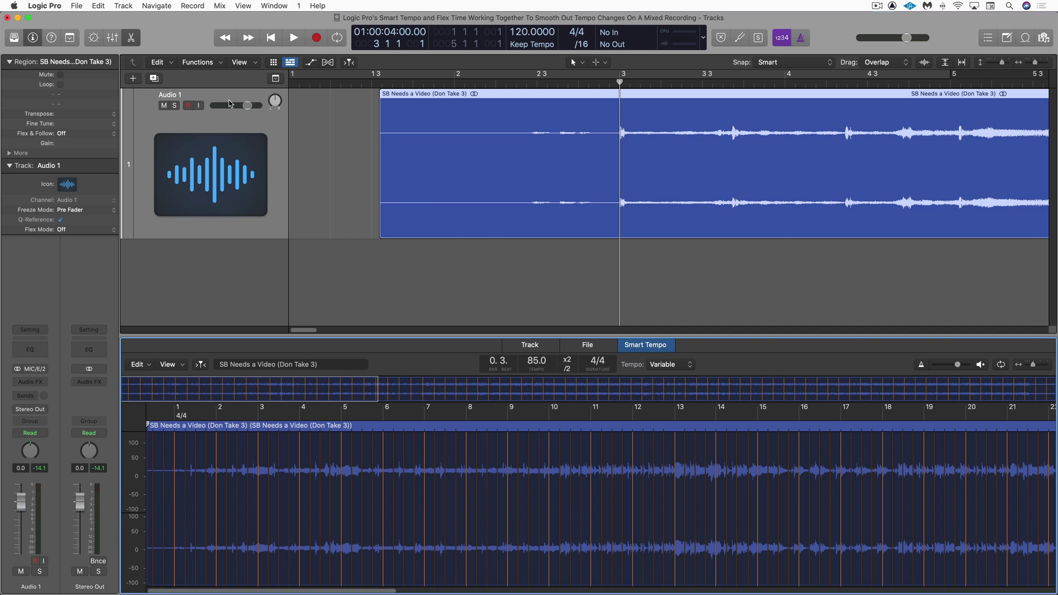
{"action": "key", "text": "g"}
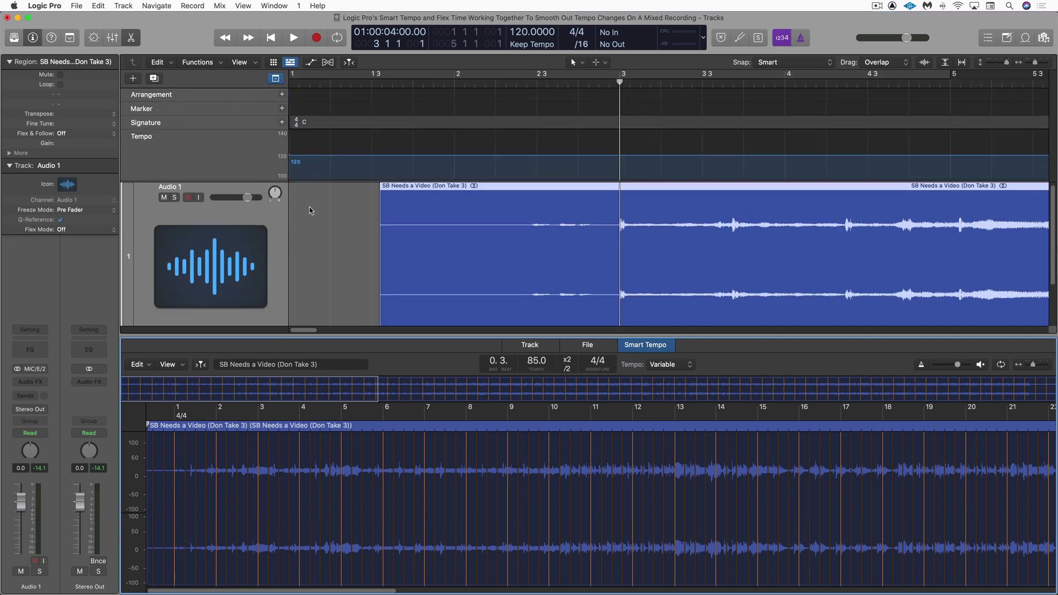
{"action": "scroll", "coordinate": [309, 206], "scroll_direction": "down", "scroll_amount": 2}
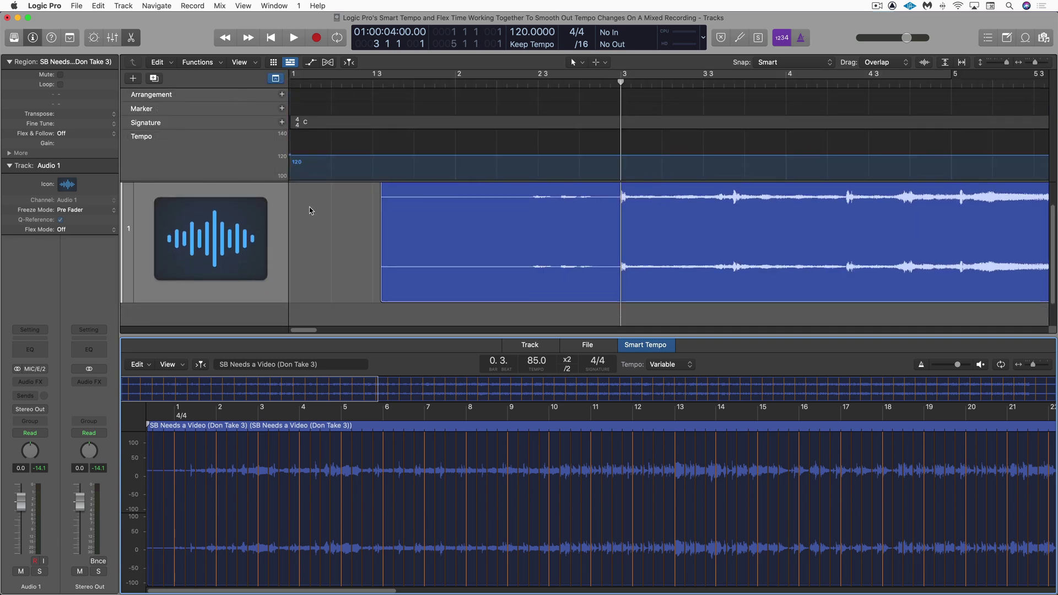
{"action": "left_click", "coordinate": [138, 364]}
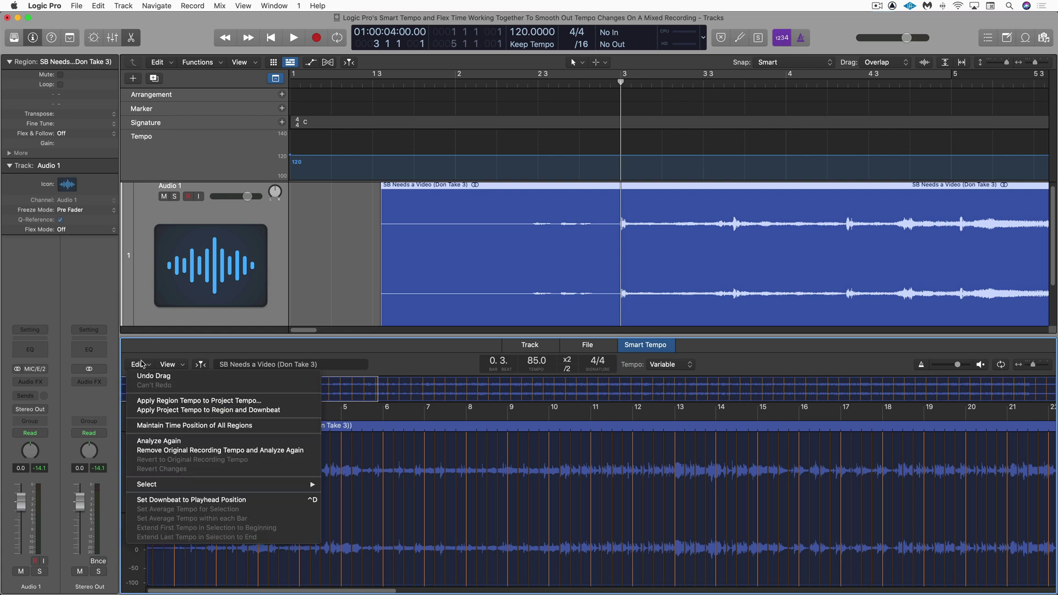
{"action": "left_click", "coordinate": [168, 402]}
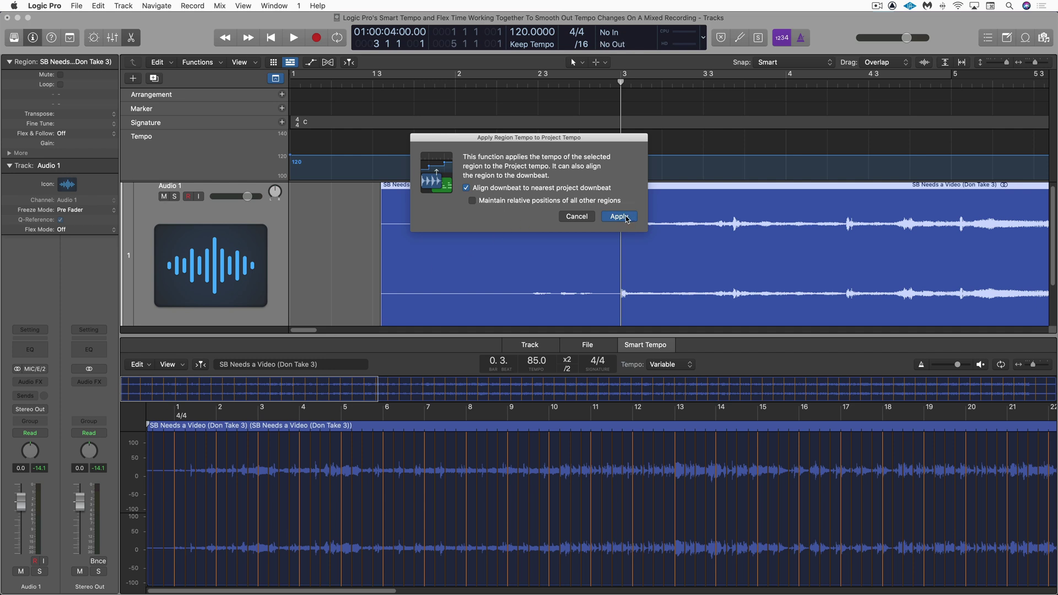
{"action": "left_click", "coordinate": [619, 216]}
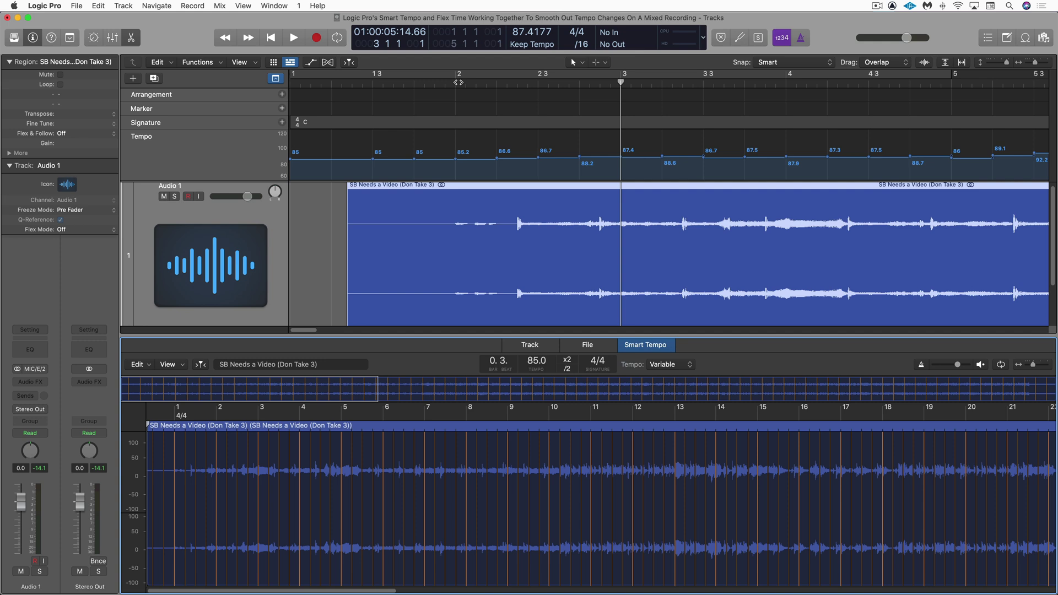
{"action": "key", "text": "comma"}
{"action": "key", "text": "space"}
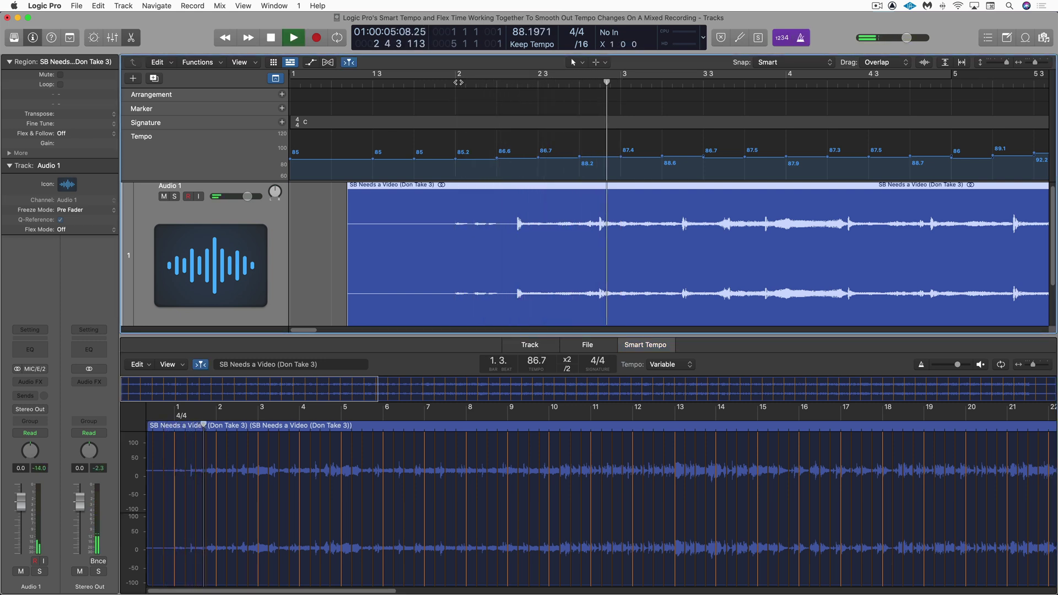
{"action": "key", "text": "space"}
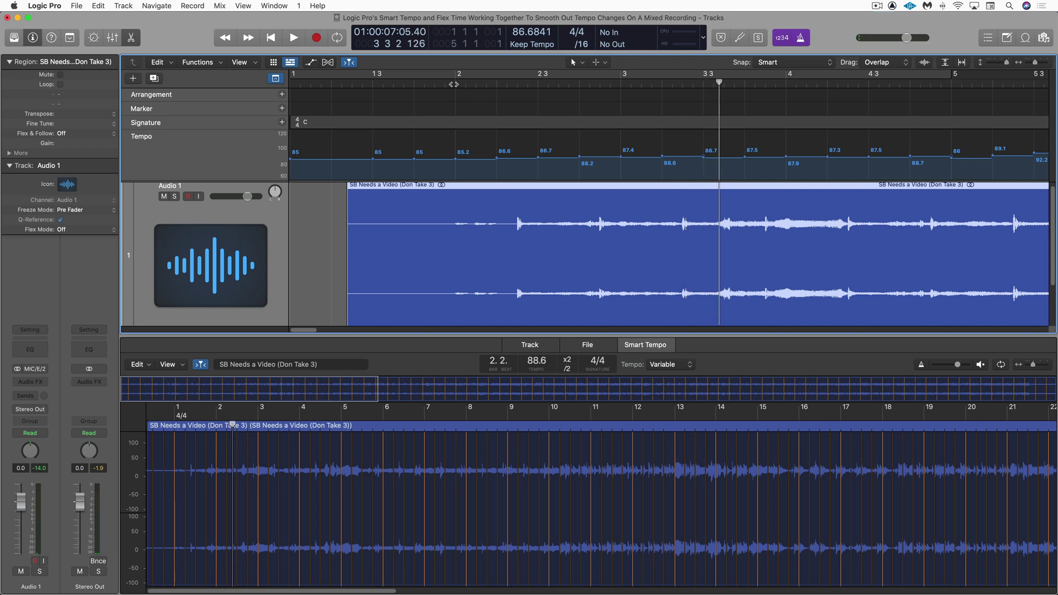
{"action": "left_click", "coordinate": [454, 84]}
{"action": "key", "text": "space"}
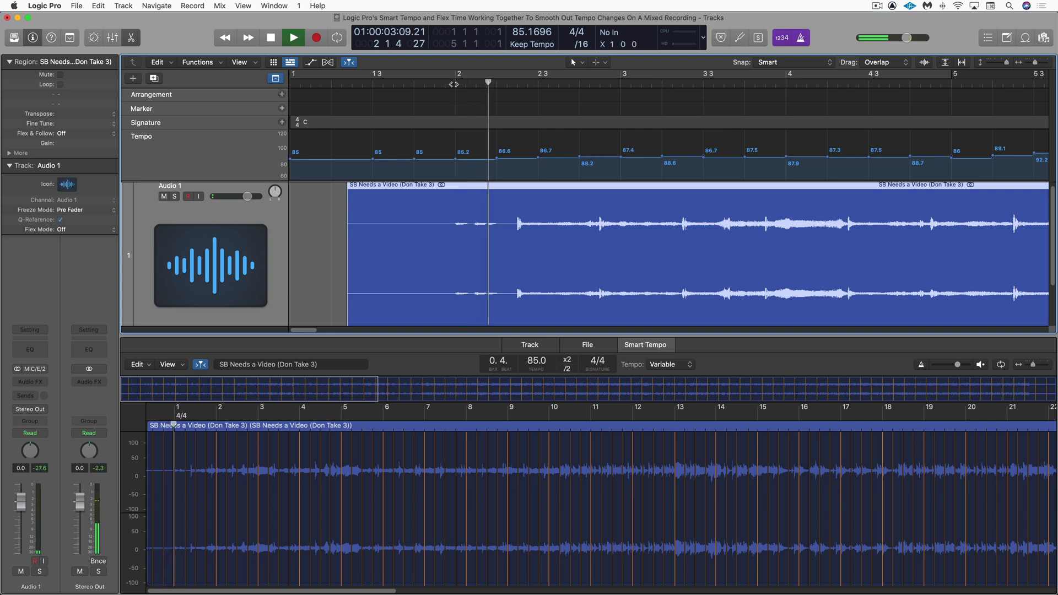
{"action": "key", "text": "space"}
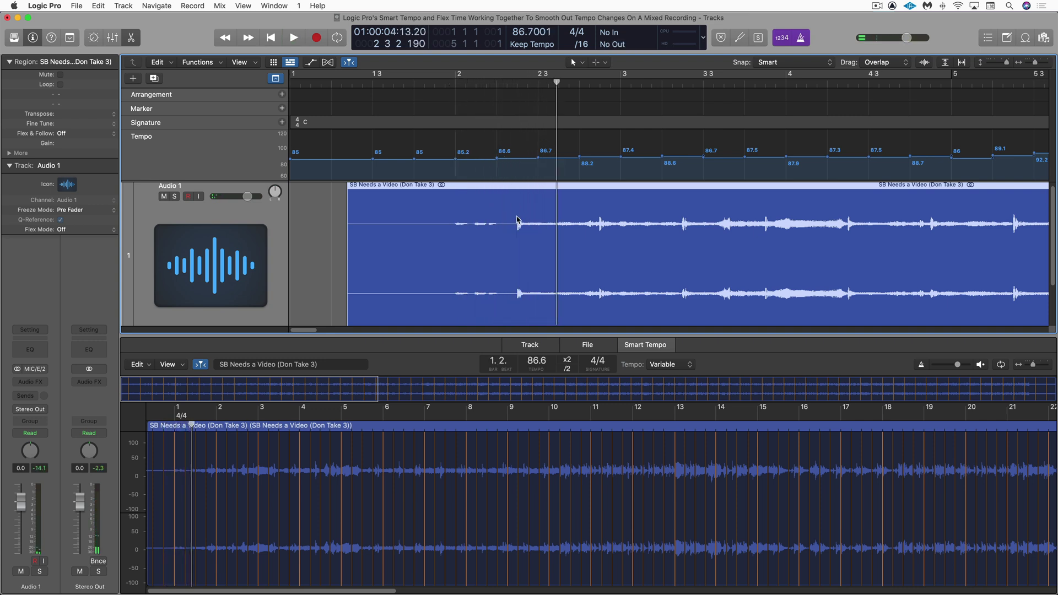
- Set the Smart Tempo mode to ADAPT and close the Smart Tempo editor
{"action": "left_click", "coordinate": [531, 44]}
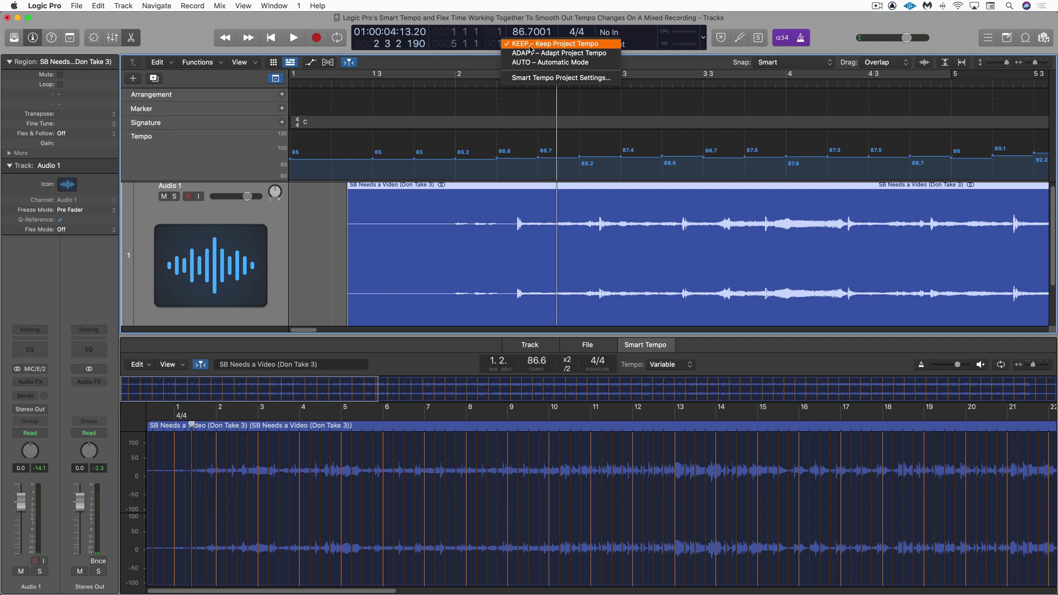
{"action": "left_click", "coordinate": [531, 53]}
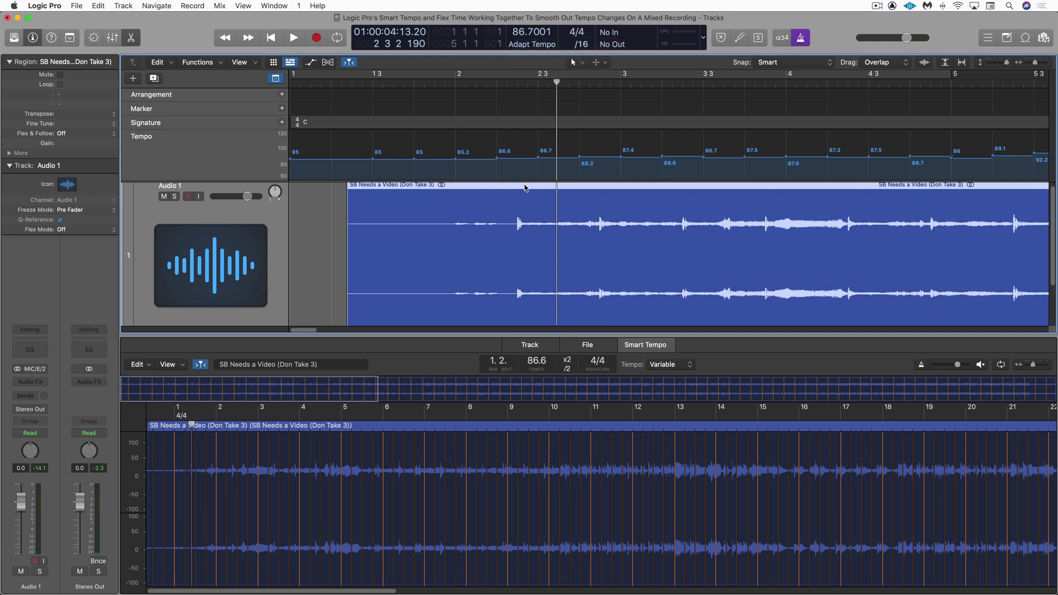
{"action": "left_click", "coordinate": [657, 348]}
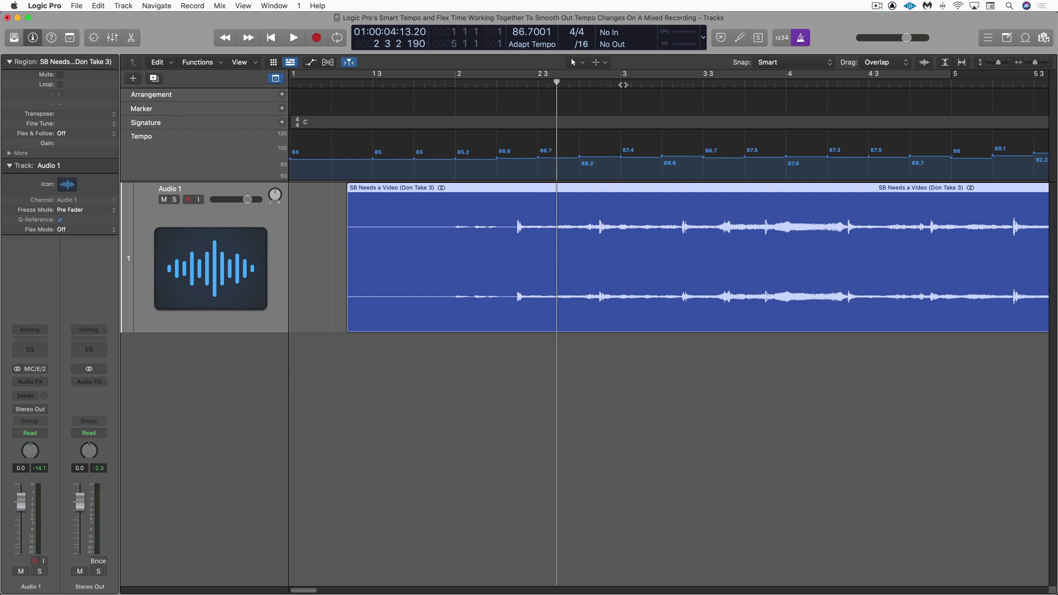
- Slide the recording so its first hit meets the playhead at bar 3, zooming in to check
{"action": "left_click", "coordinate": [619, 84]}
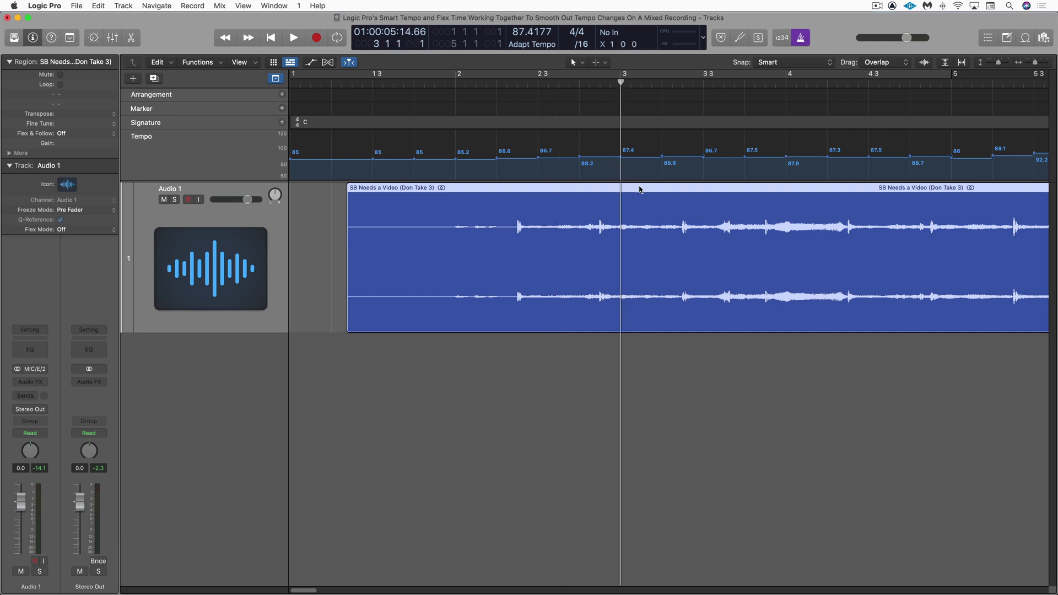
{"action": "left_click_drag", "start_coordinate": [639, 189], "coordinate": [742, 188]}
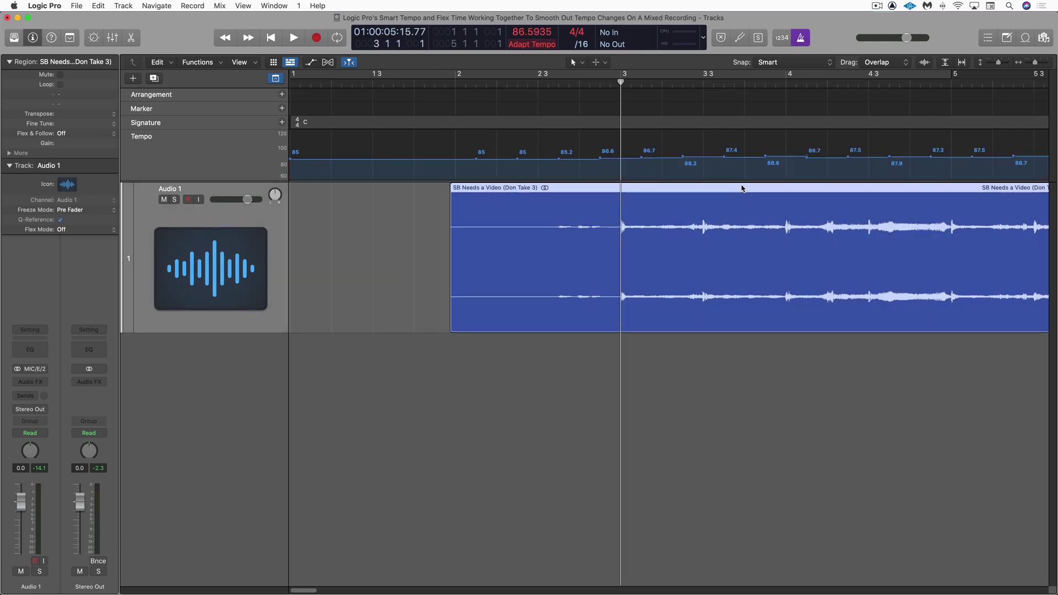
{"action": "left_click", "coordinate": [668, 259], "text": "ctrl+alt"}
{"action": "left_click_drag", "start_coordinate": [395, 271], "coordinate": [624, 325]}
{"action": "left_click_drag", "start_coordinate": [489, 283], "coordinate": [563, 314]}
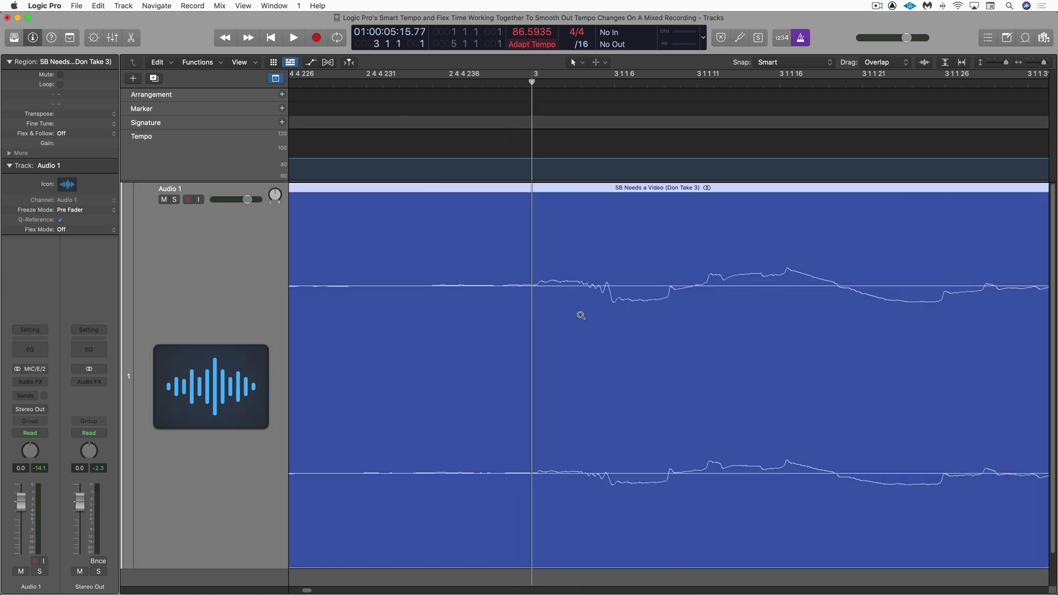
- Zoom back out and play the recording from bar 3
{"action": "left_click", "coordinate": [578, 313], "text": "ctrl+alt"}
{"action": "left_click", "coordinate": [577, 312], "text": "ctrl+alt"}
{"action": "left_click", "coordinate": [576, 311], "text": "ctrl+alt"}
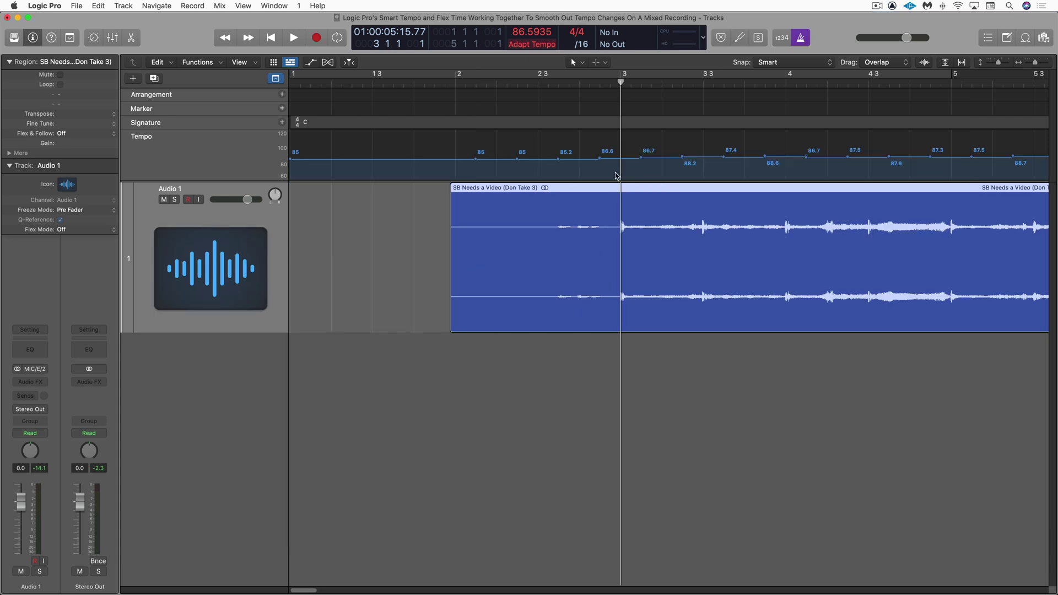
{"action": "key", "text": "space"}
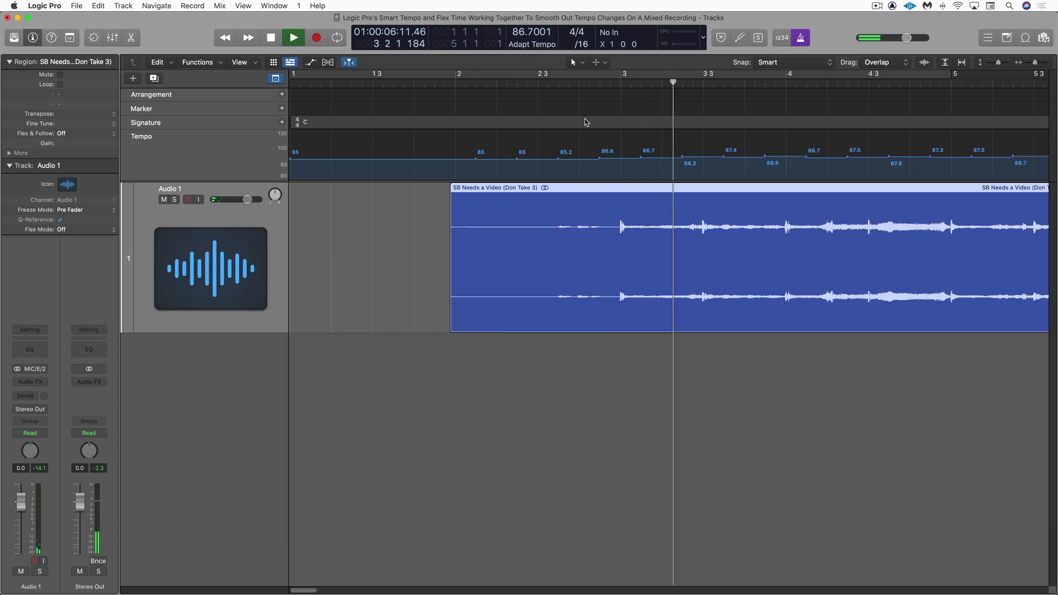
{"action": "key", "text": "super+Left"}
{"action": "key", "text": "super+Left"}
{"action": "key", "text": "super+Left"}
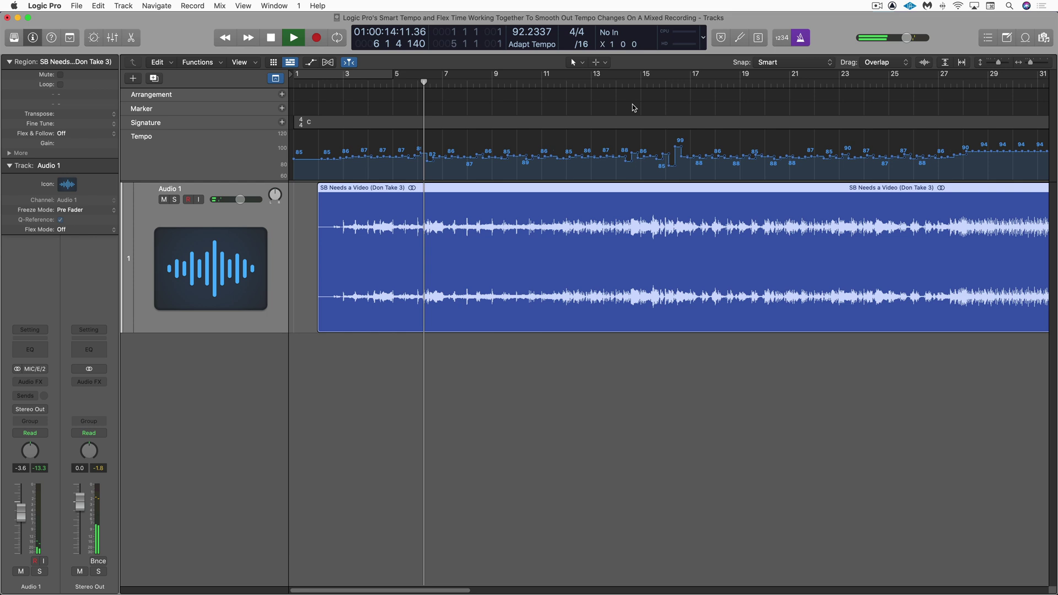
{"action": "left_click", "coordinate": [709, 84]}
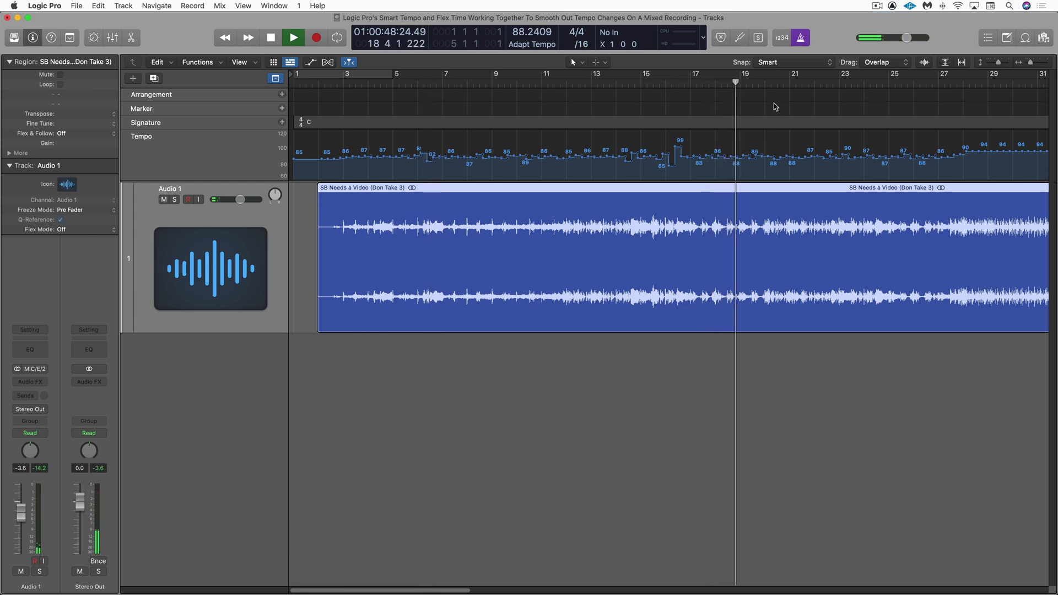
{"action": "scroll", "coordinate": [772, 106], "scroll_direction": "right", "scroll_amount": 5}
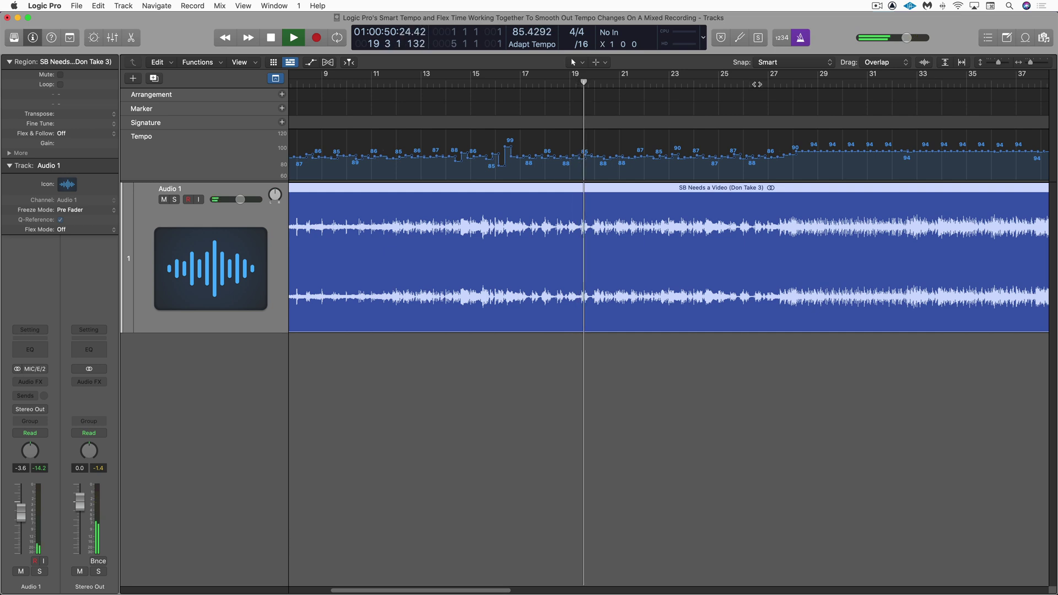
{"action": "left_click", "coordinate": [757, 84]}
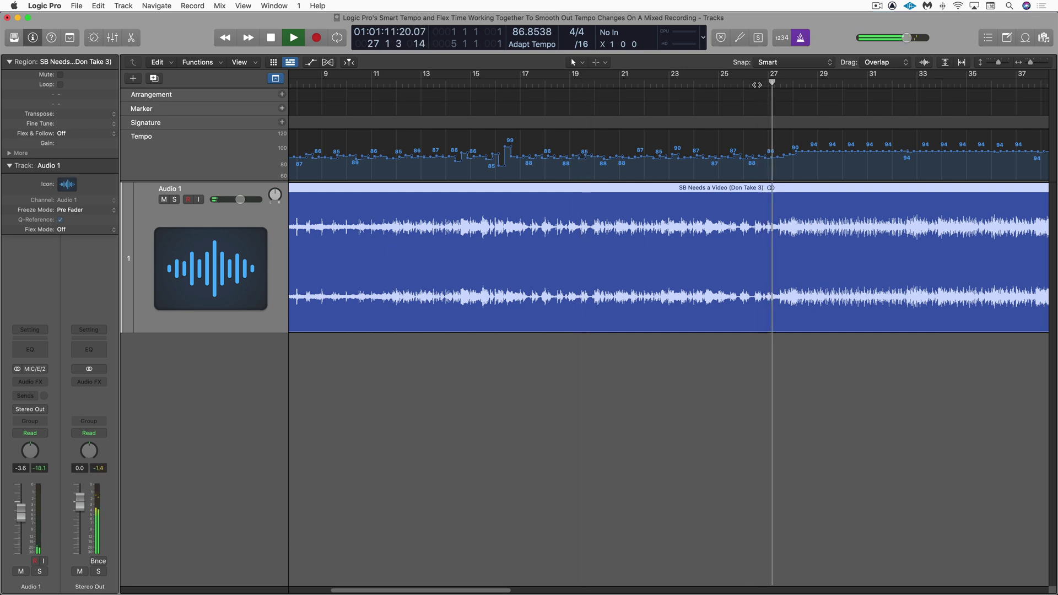
{"action": "scroll", "coordinate": [803, 97], "scroll_direction": "right", "scroll_amount": 2}
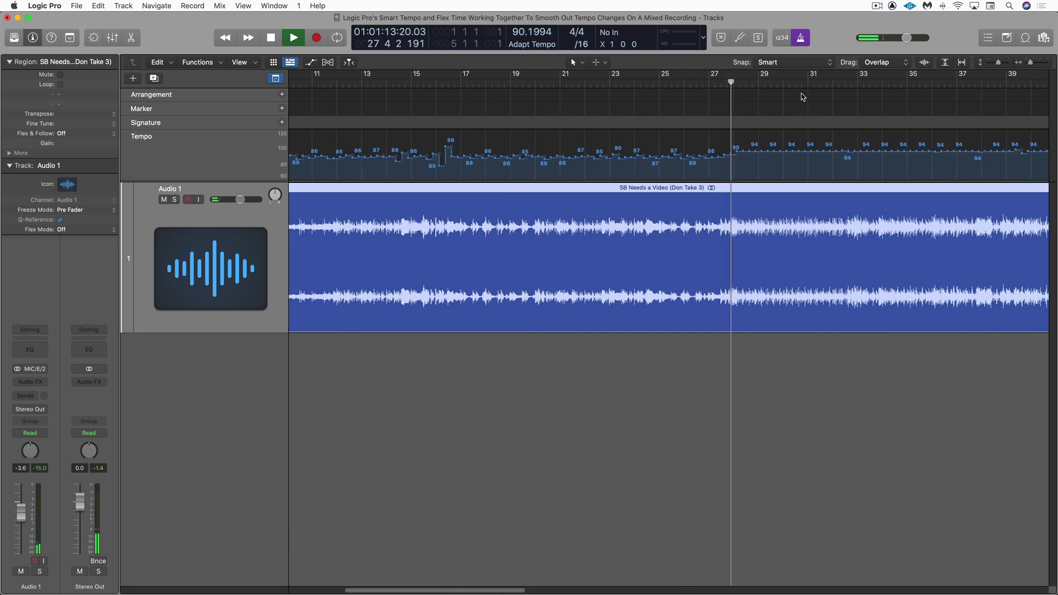
{"action": "key", "text": "super+Right"}
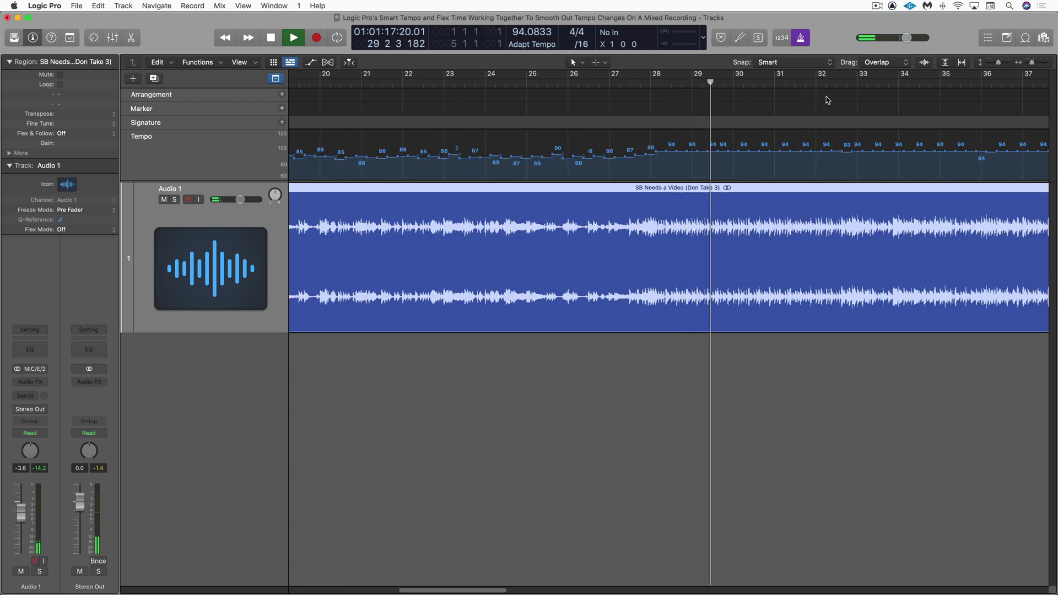
{"action": "left_click", "coordinate": [864, 84]}
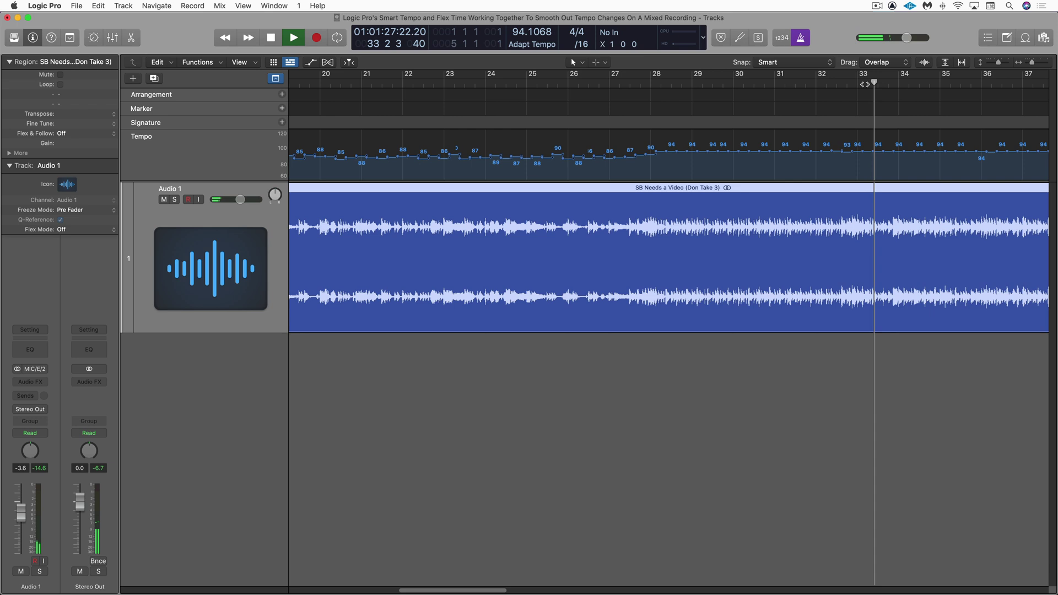
{"action": "key", "text": "space"}
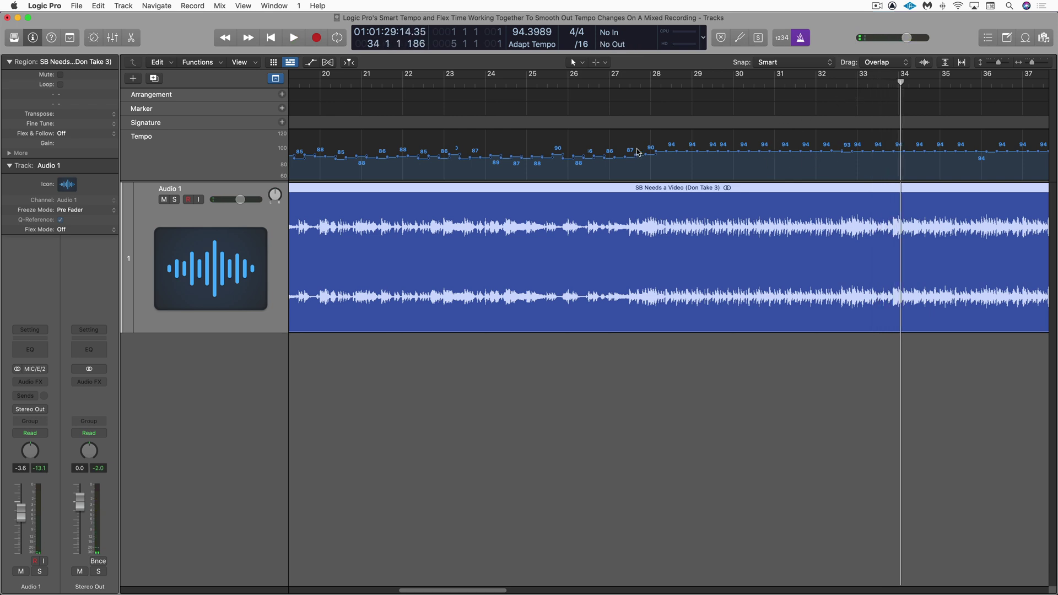
{"action": "scroll", "coordinate": [637, 152], "scroll_direction": "left", "scroll_amount": 10}
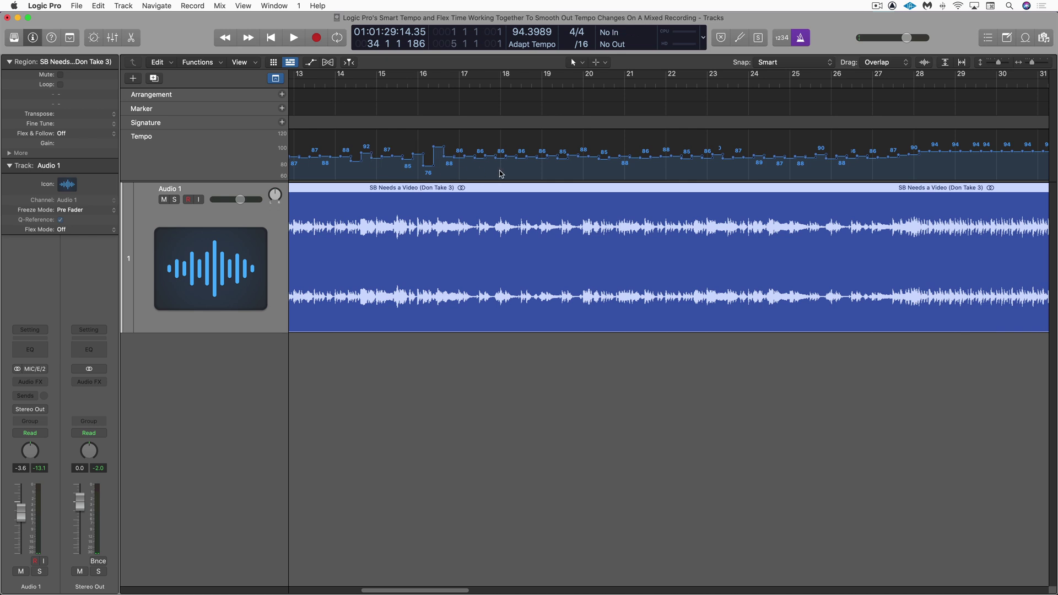
{"action": "scroll", "coordinate": [495, 169], "scroll_direction": "left", "scroll_amount": 10}
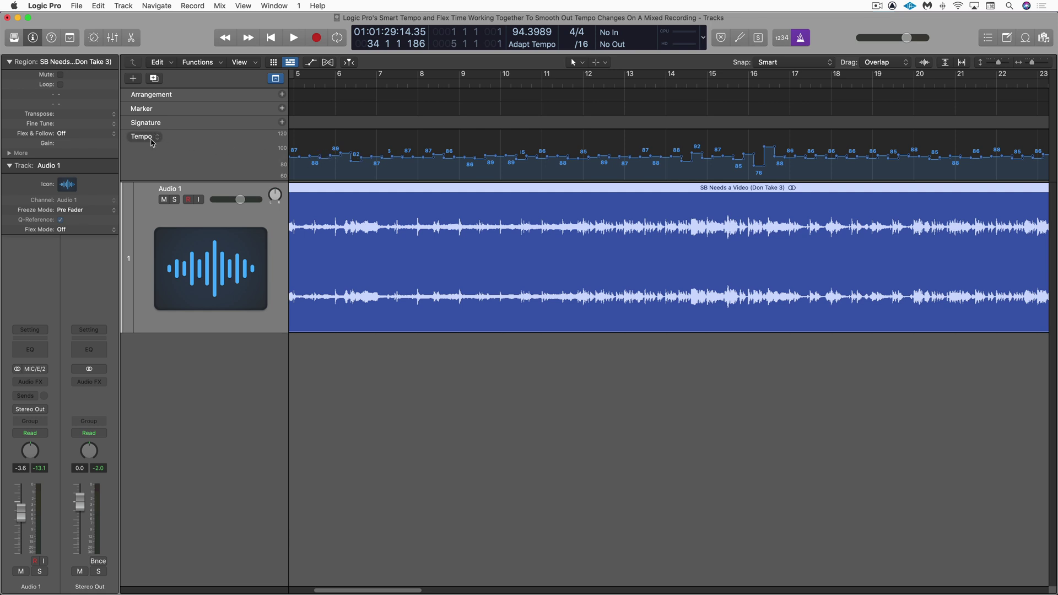
- Duplicate the tempo set as '93 bpm' and turn Flex & Follow on for the region
{"action": "left_click", "coordinate": [156, 137]}
{"action": "mouse_move", "coordinate": [157, 150]}
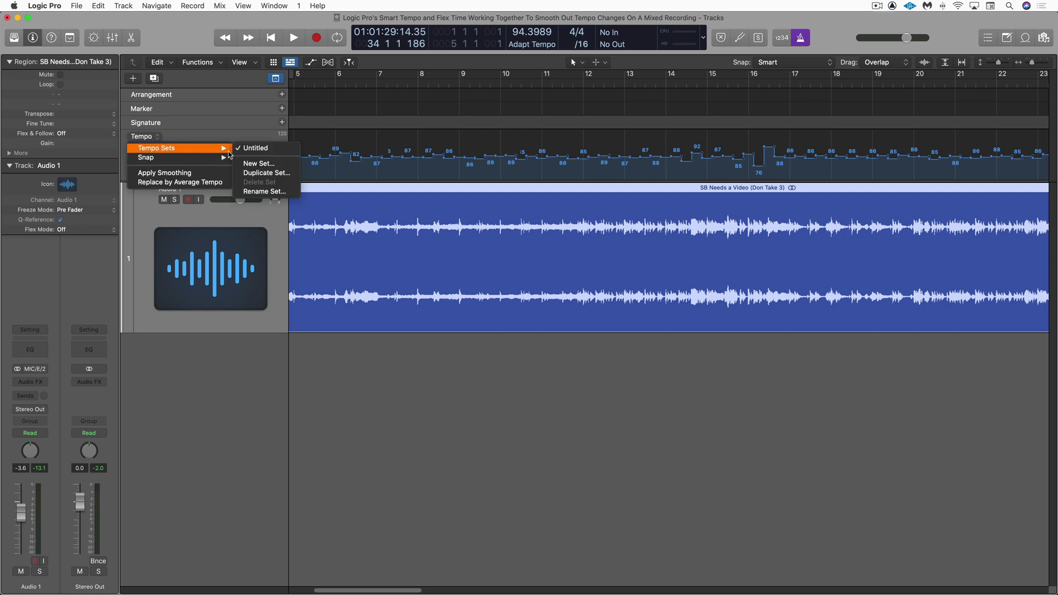
{"action": "left_click", "coordinate": [261, 174]}
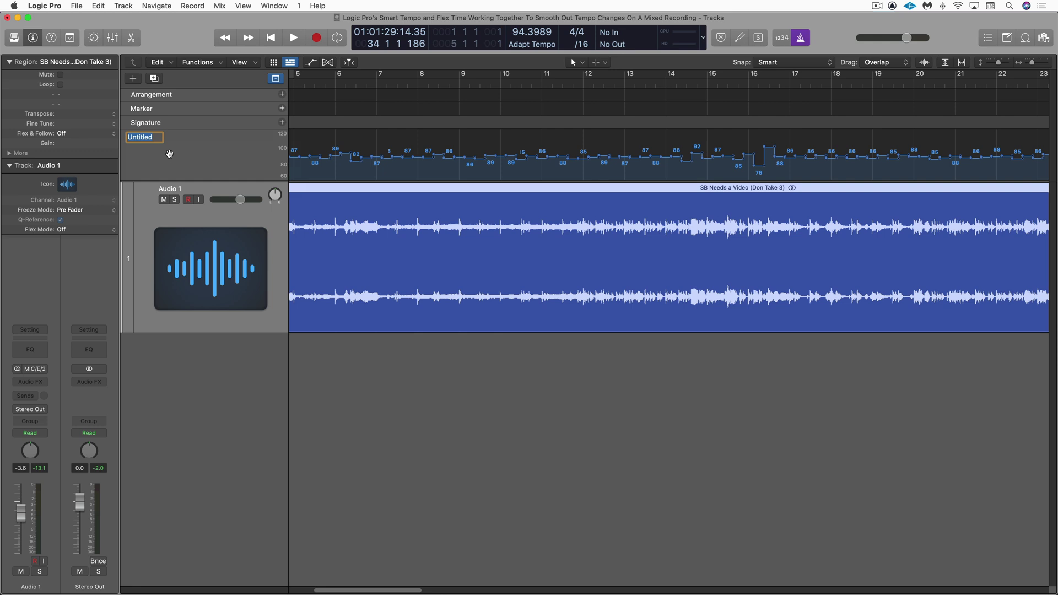
{"action": "type", "text": "93"}
{"action": "key", "text": "Return"}
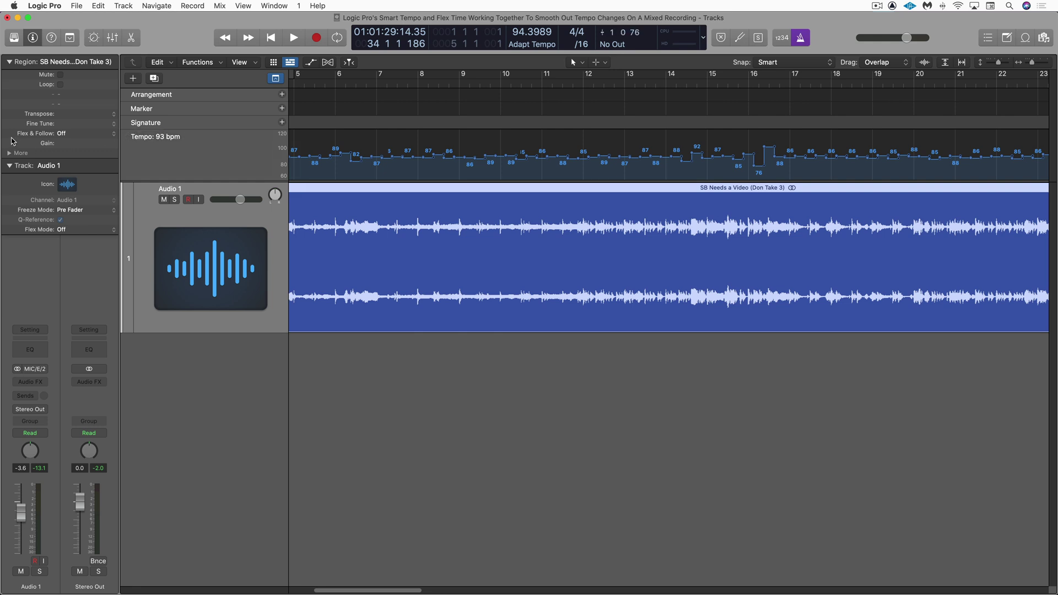
{"action": "left_click", "coordinate": [72, 136]}
{"action": "left_click", "coordinate": [66, 141]}
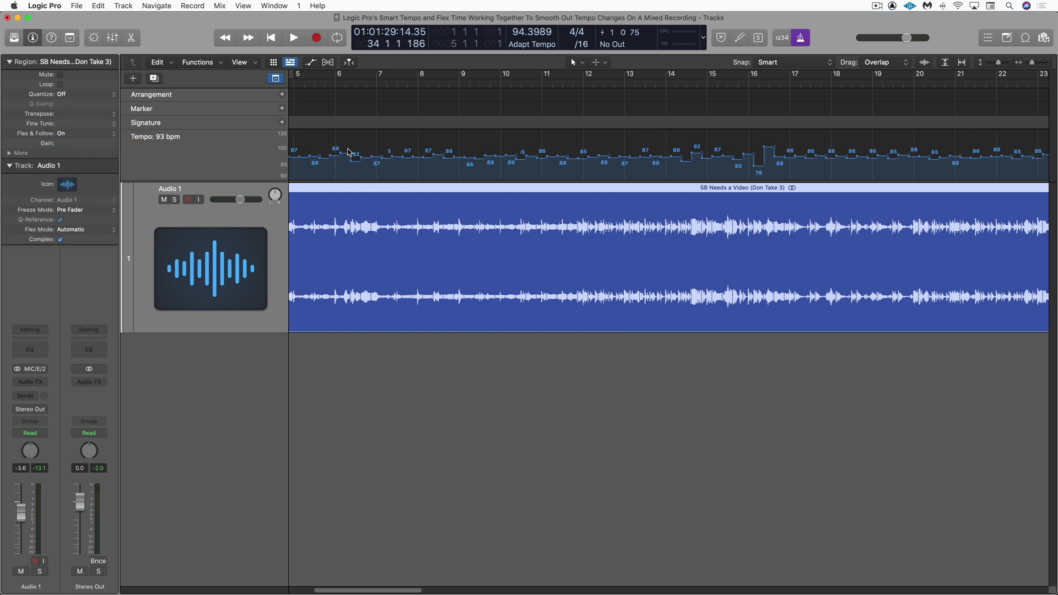
- In the tempo event list, delete every tempo event except the first
{"action": "key", "text": "d"}
{"action": "left_click", "coordinate": [966, 62]}
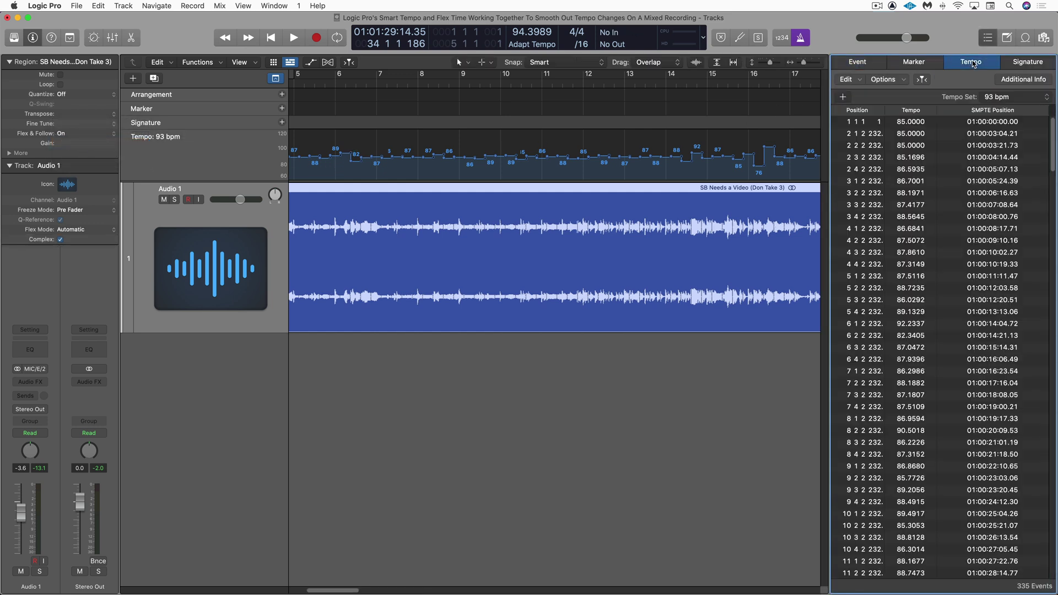
{"action": "scroll", "coordinate": [945, 246], "scroll_direction": "down", "scroll_amount": 20}
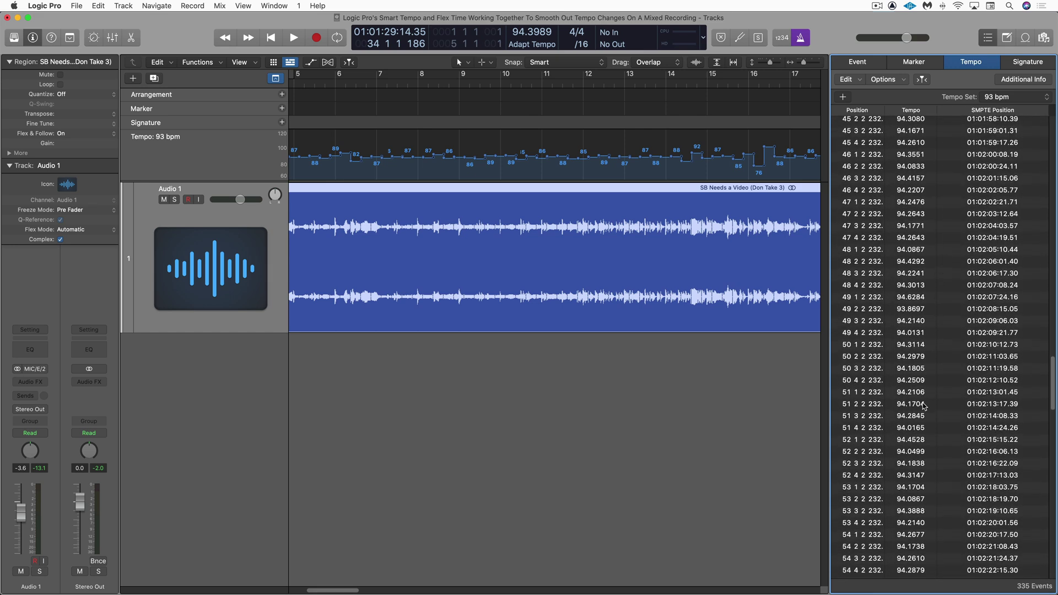
{"action": "scroll", "coordinate": [946, 377], "scroll_direction": "up", "scroll_amount": 20}
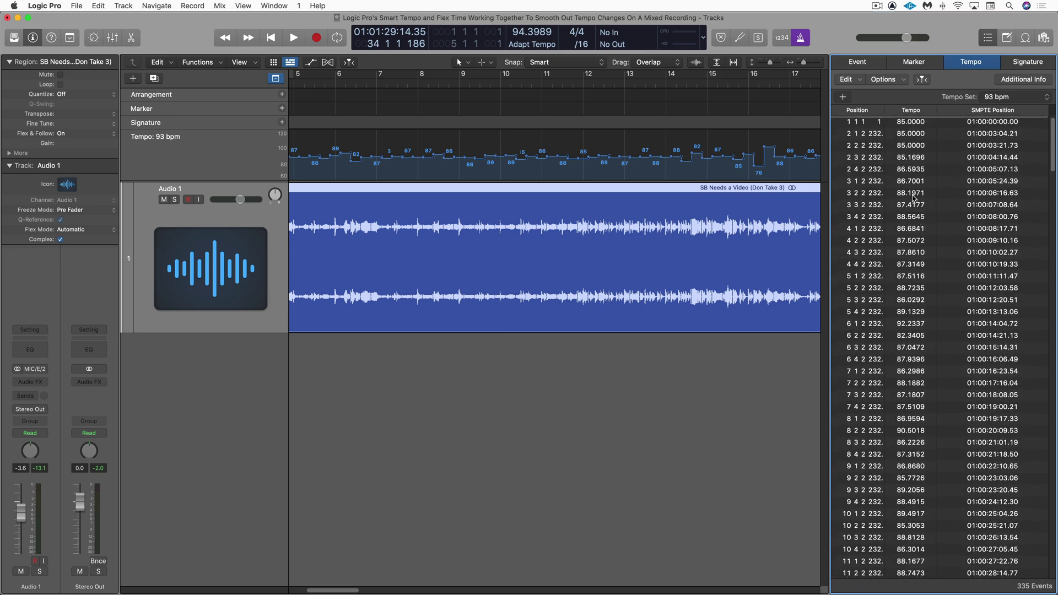
{"action": "key", "text": "super+a"}
{"action": "left_click", "coordinate": [913, 122], "text": "shift"}
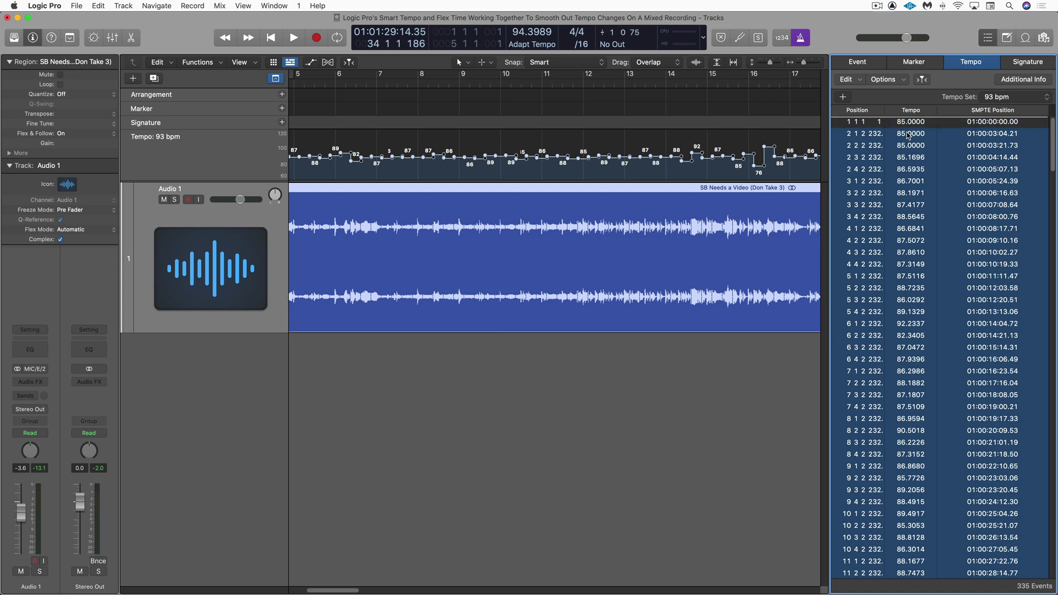
{"action": "key", "text": "Delete"}
- Change the remaining tempo event's value to 93 bpm
{"action": "left_click", "coordinate": [914, 124]}
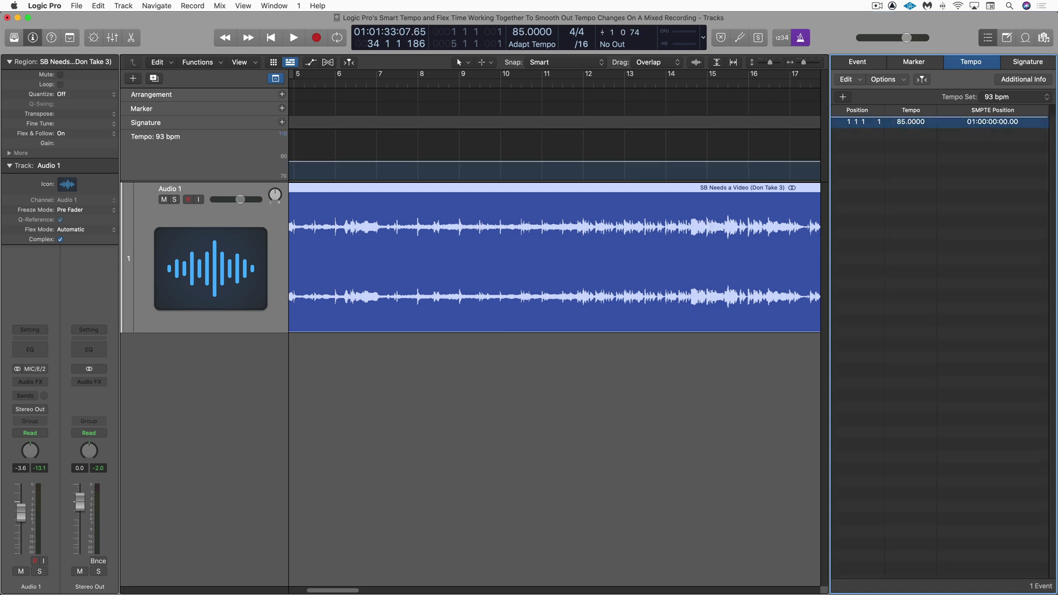
{"action": "left_click", "coordinate": [917, 123]}
{"action": "type", "text": "9"}
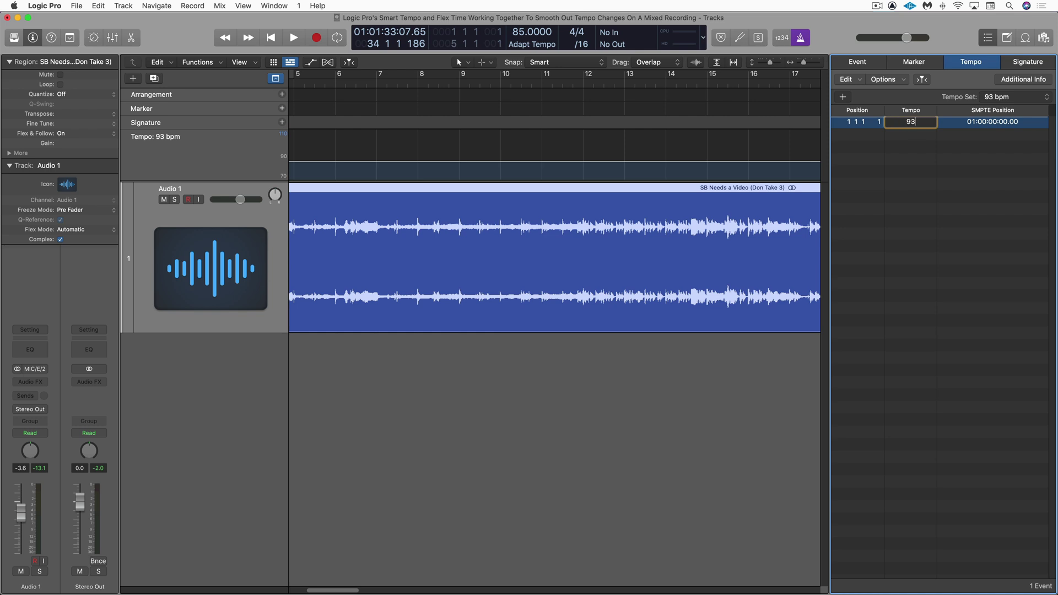
{"action": "type", "text": "3"}
{"action": "key", "text": "Return"}
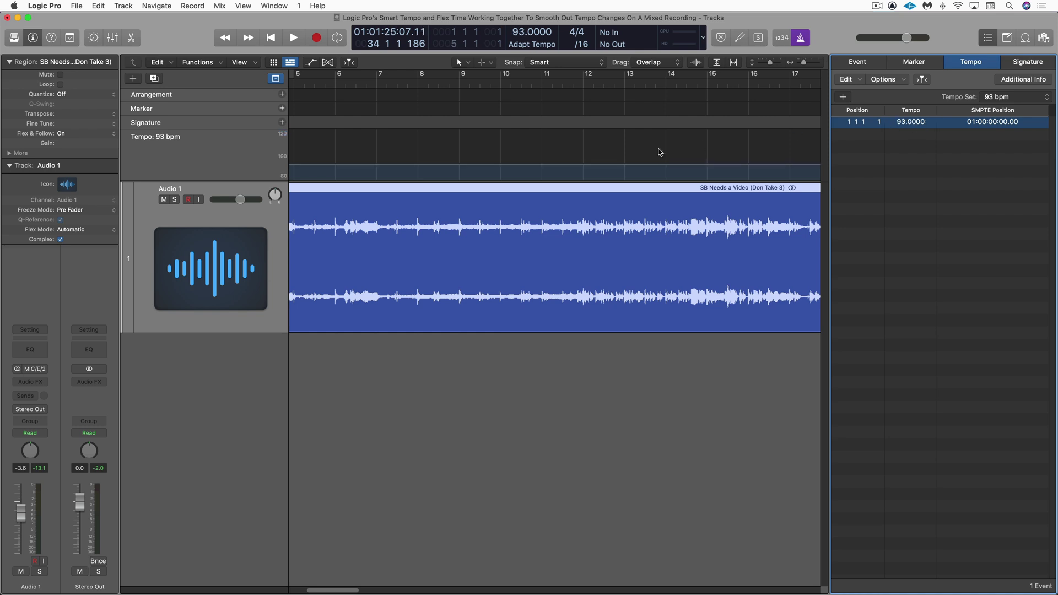
- Close the event list and audition the recording, jumping to bars 22, 32, 38 and 59
{"action": "double_click", "coordinate": [441, 83]}
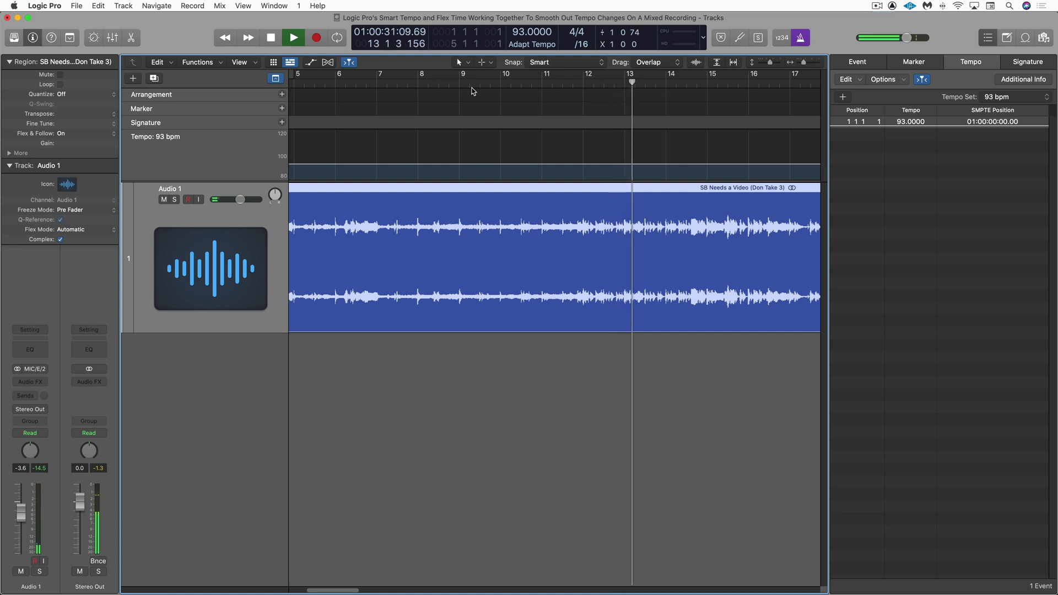
{"action": "key", "text": "d"}
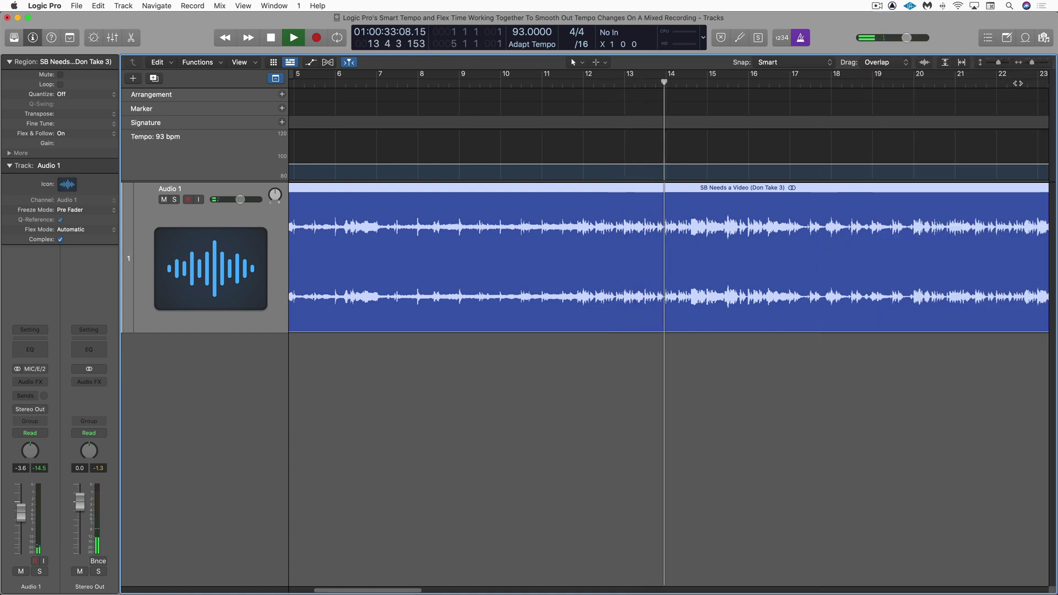
{"action": "left_click", "coordinate": [1000, 77]}
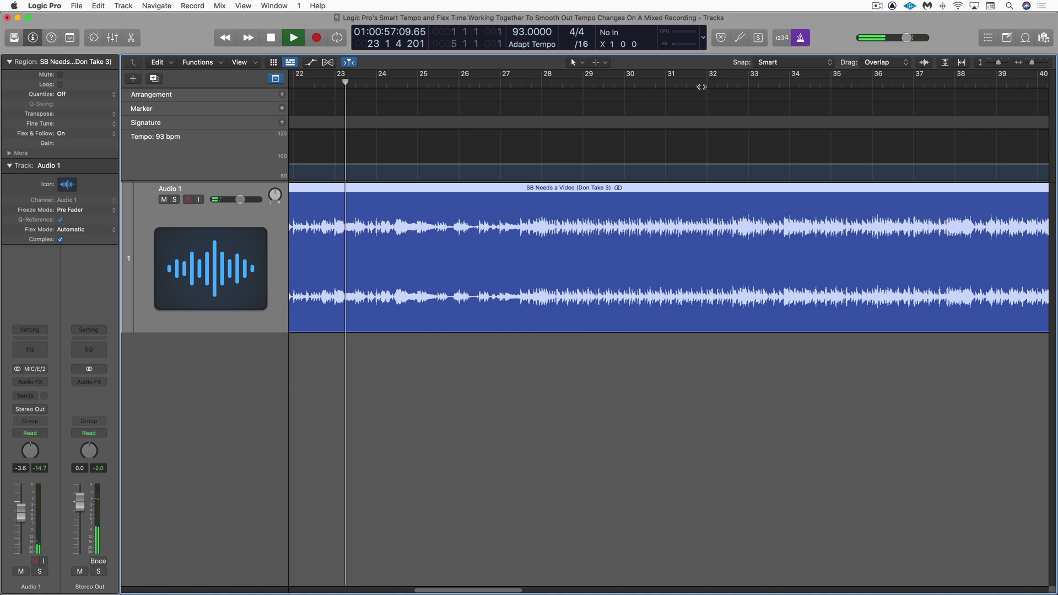
{"action": "left_click", "coordinate": [703, 83]}
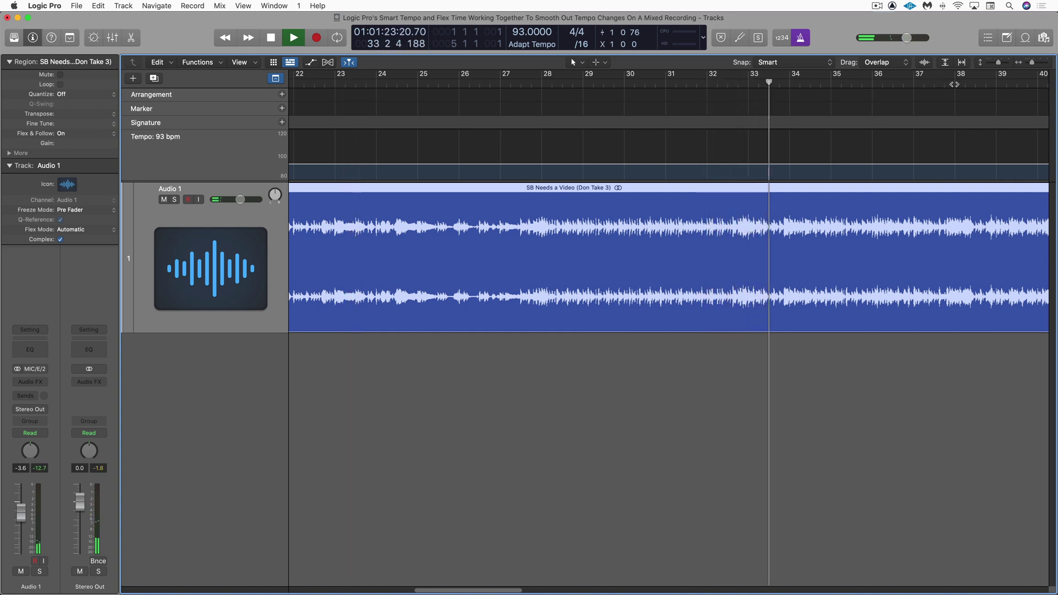
{"action": "left_click", "coordinate": [954, 84]}
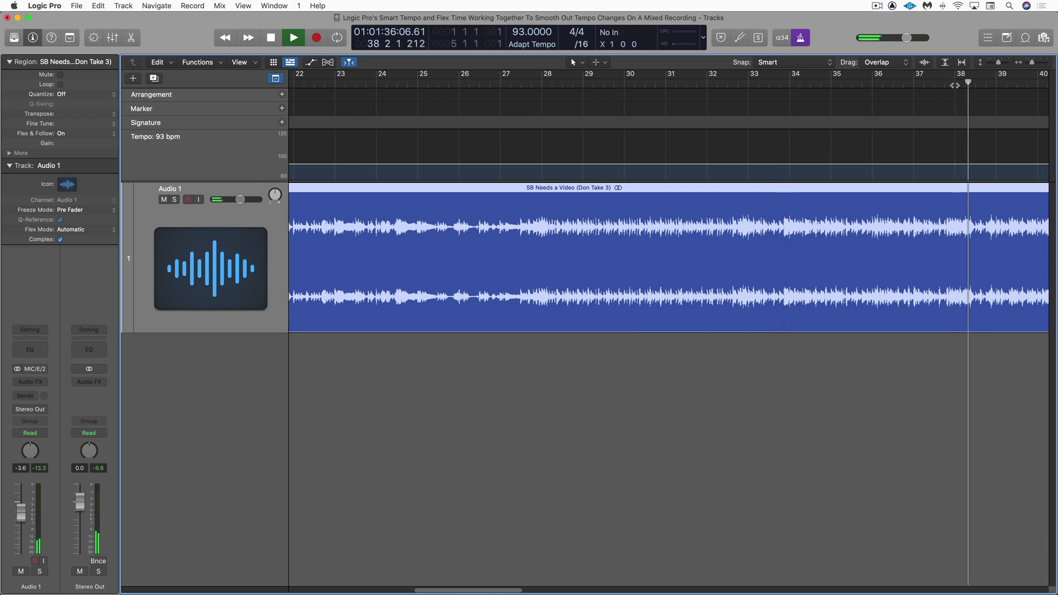
{"action": "scroll", "coordinate": [892, 85], "scroll_direction": "right", "scroll_amount": 5}
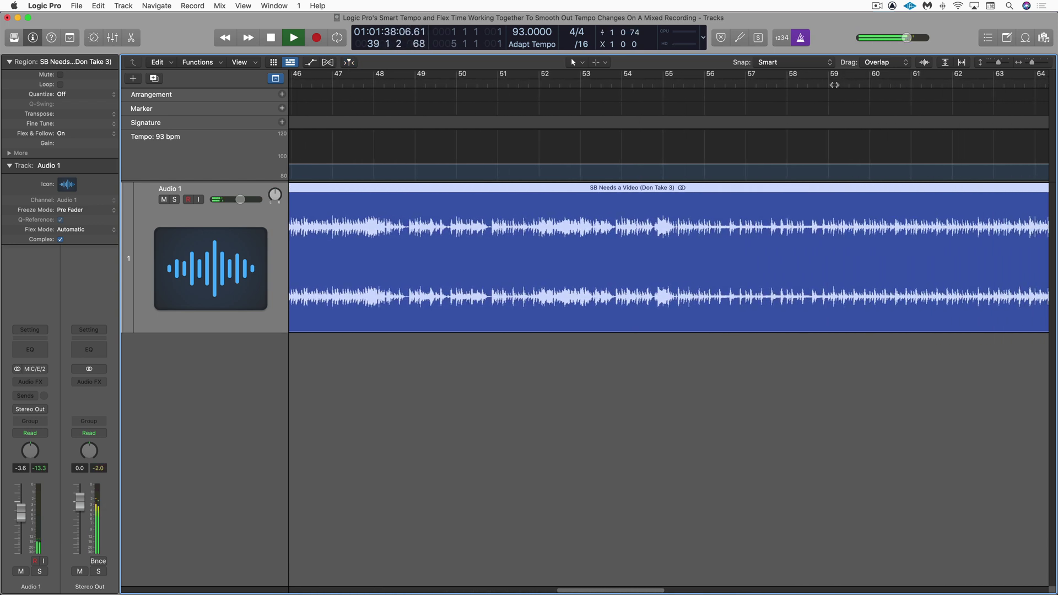
{"action": "left_click", "coordinate": [834, 85]}
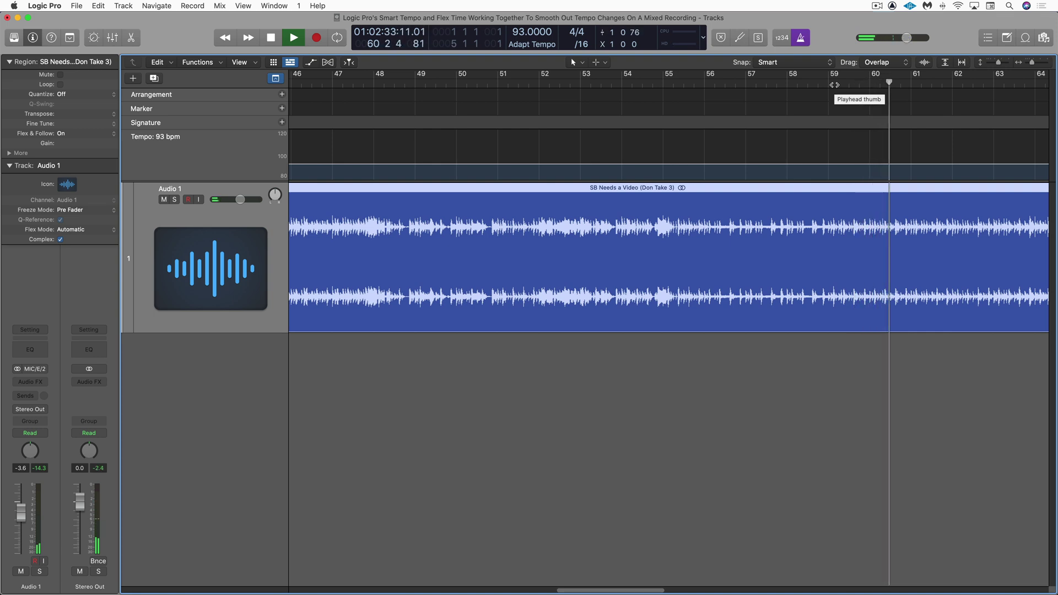
{"action": "key", "text": "space"}
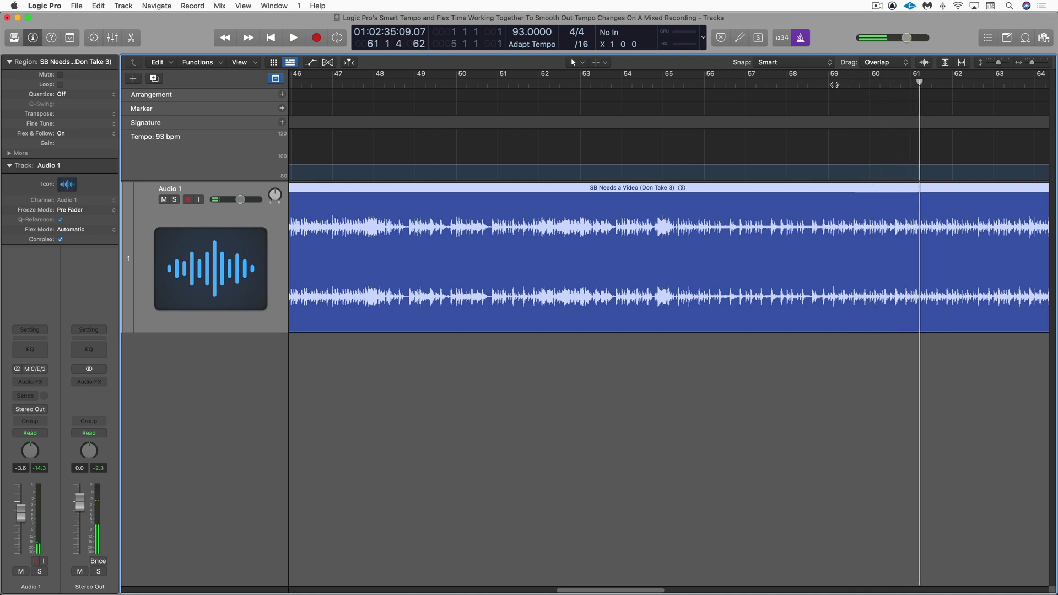
- Turn on flex editing and set a cycle from bar 1 to the region's end
{"action": "scroll", "coordinate": [435, 191], "scroll_direction": "left", "scroll_amount": 10}
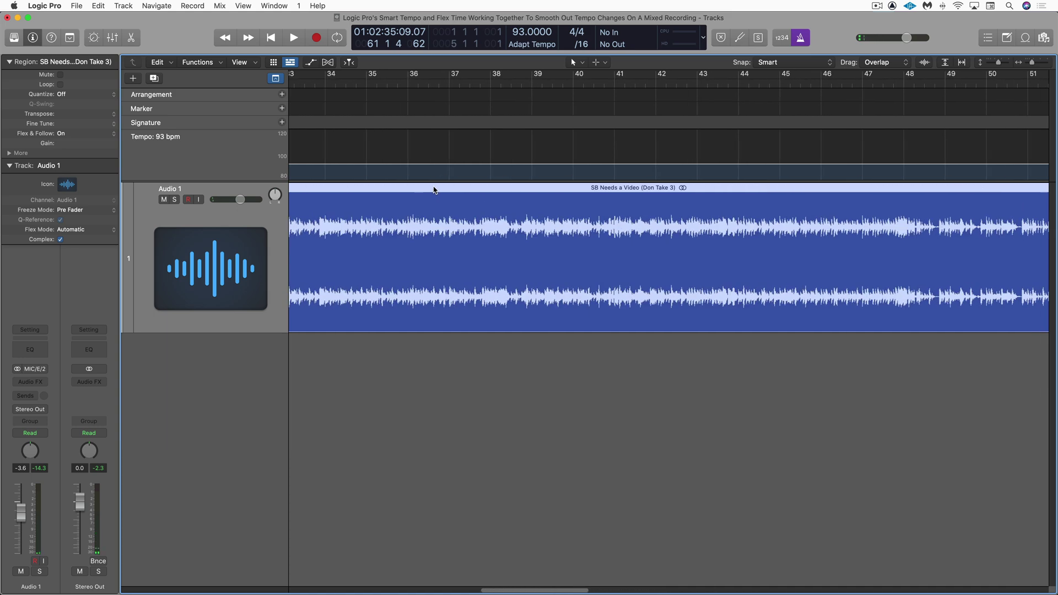
{"action": "scroll", "coordinate": [436, 190], "scroll_direction": "down", "scroll_amount": 10}
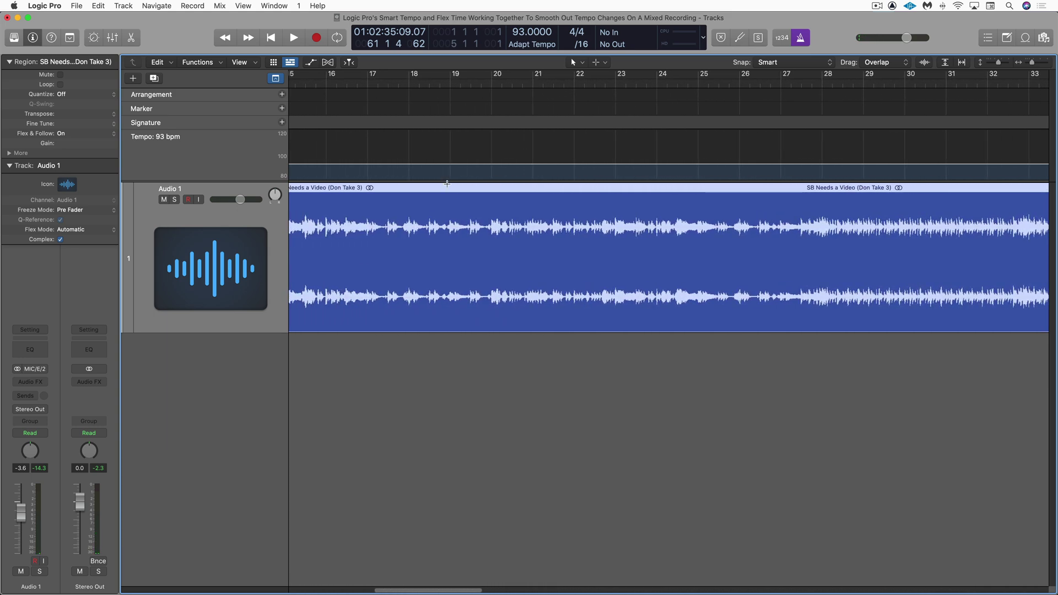
{"action": "key", "text": "super+f"}
{"action": "key", "text": "Return"}
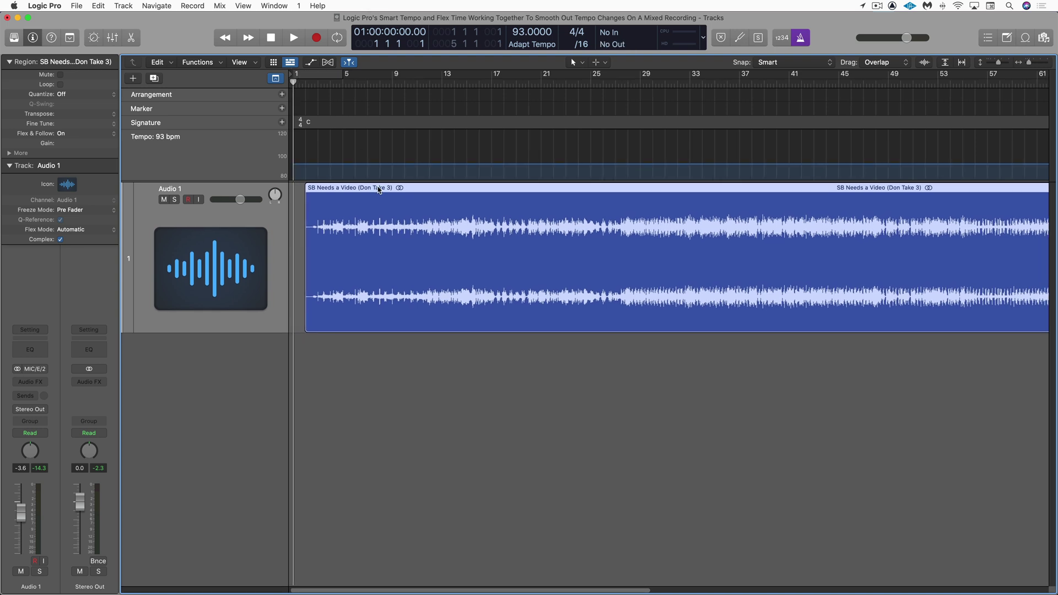
{"action": "key", "text": "super+u"}
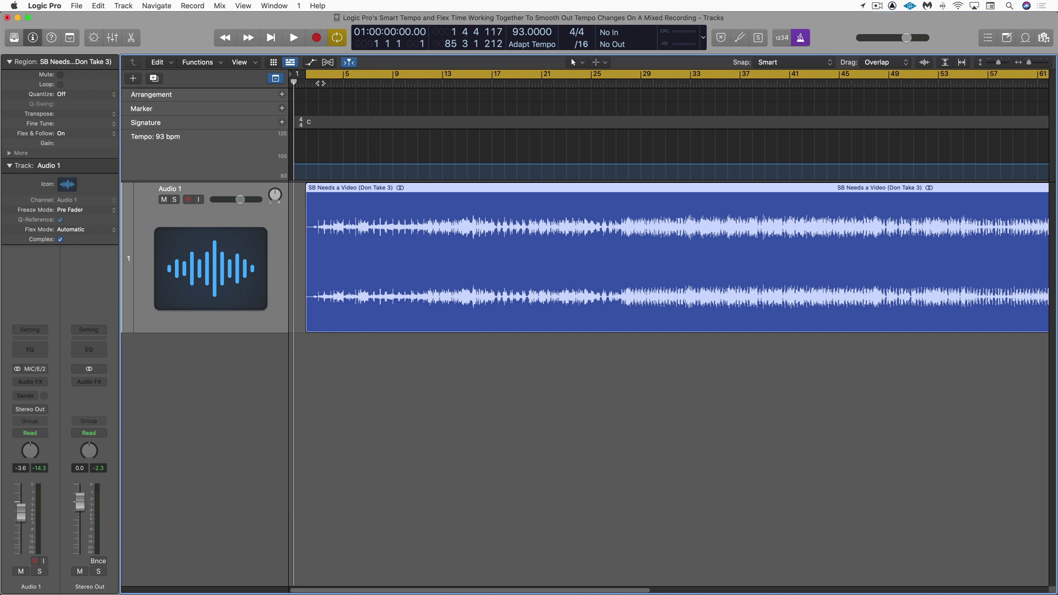
{"action": "left_click_drag", "start_coordinate": [307, 75], "coordinate": [295, 81]}
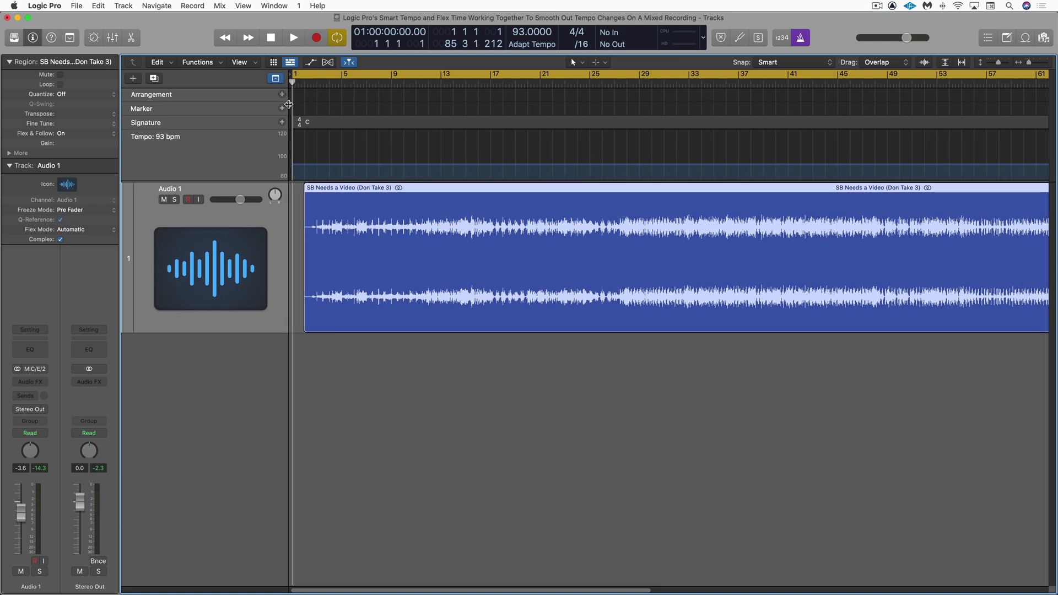
- Check the opening bars by playback, then bring up the Bounce dialog
{"action": "key", "text": "super+Right"}
{"action": "key", "text": "super+Right"}
{"action": "key", "text": "super+Right"}
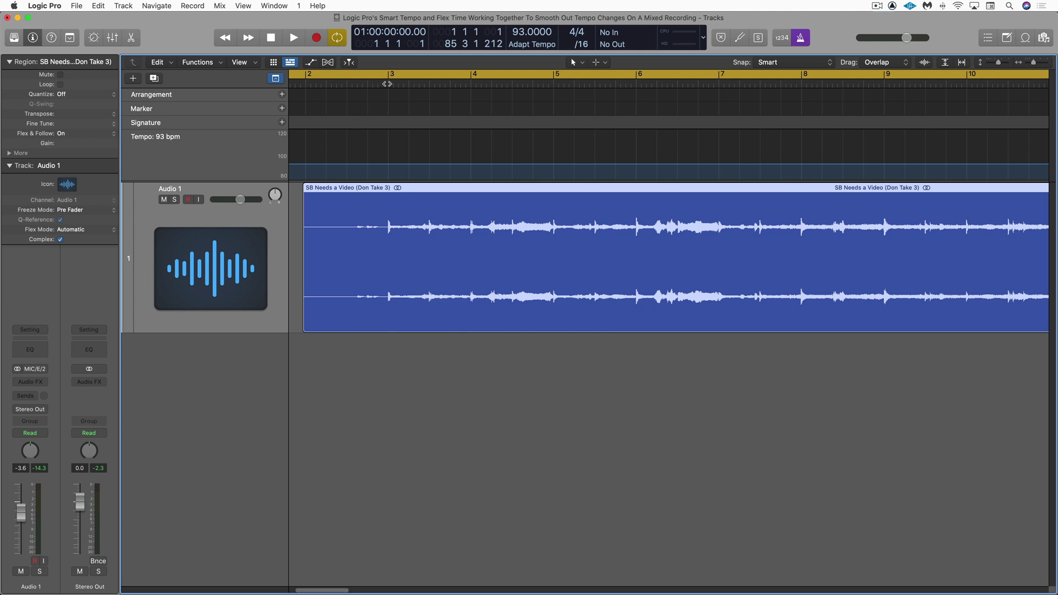
{"action": "key", "text": "space"}
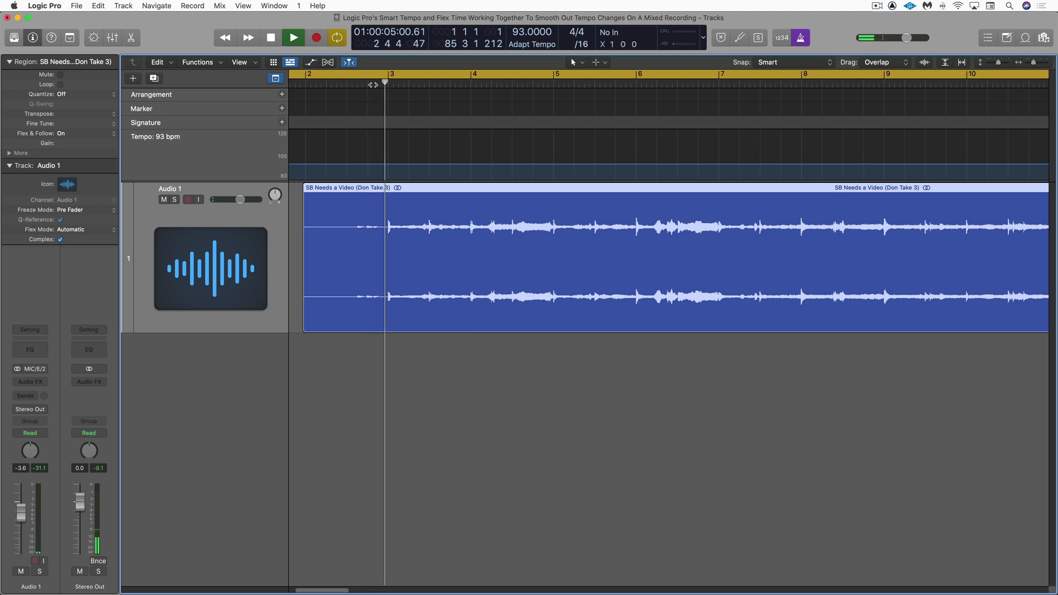
{"action": "key", "text": "space"}
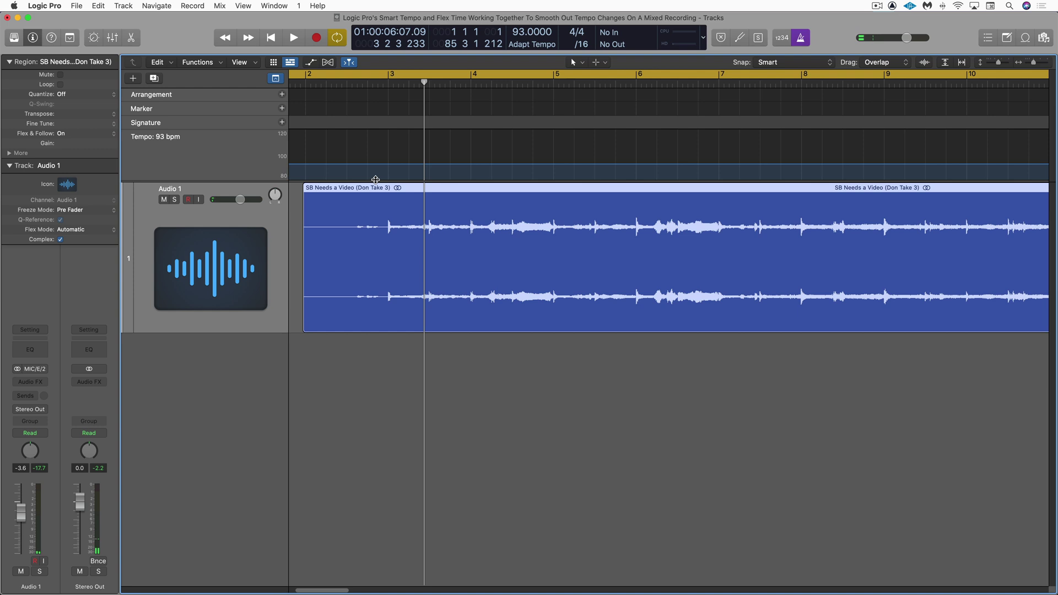
{"action": "key", "text": "super+b"}
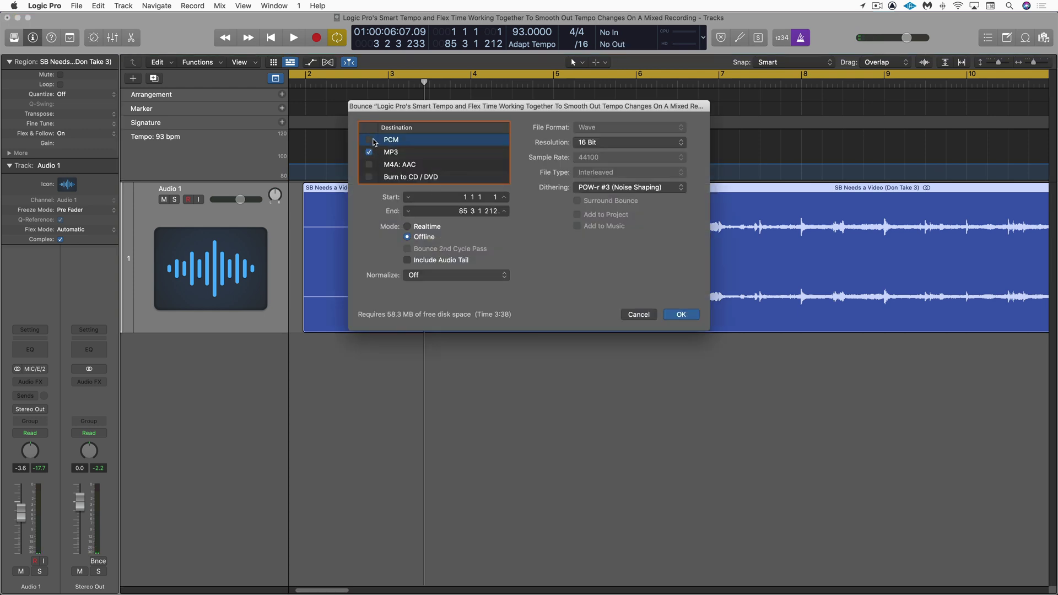
- Swap the bounce destination from MP3 to PCM and cancel the Bounce dialog
{"action": "left_click", "coordinate": [369, 152]}
{"action": "left_click", "coordinate": [369, 140]}
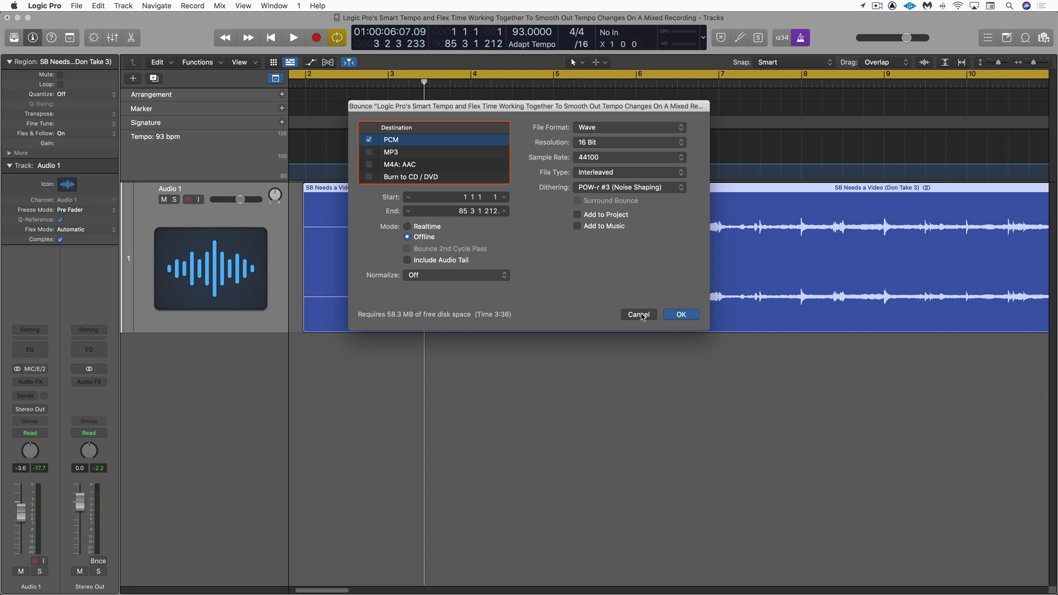
{"action": "left_click", "coordinate": [640, 315]}
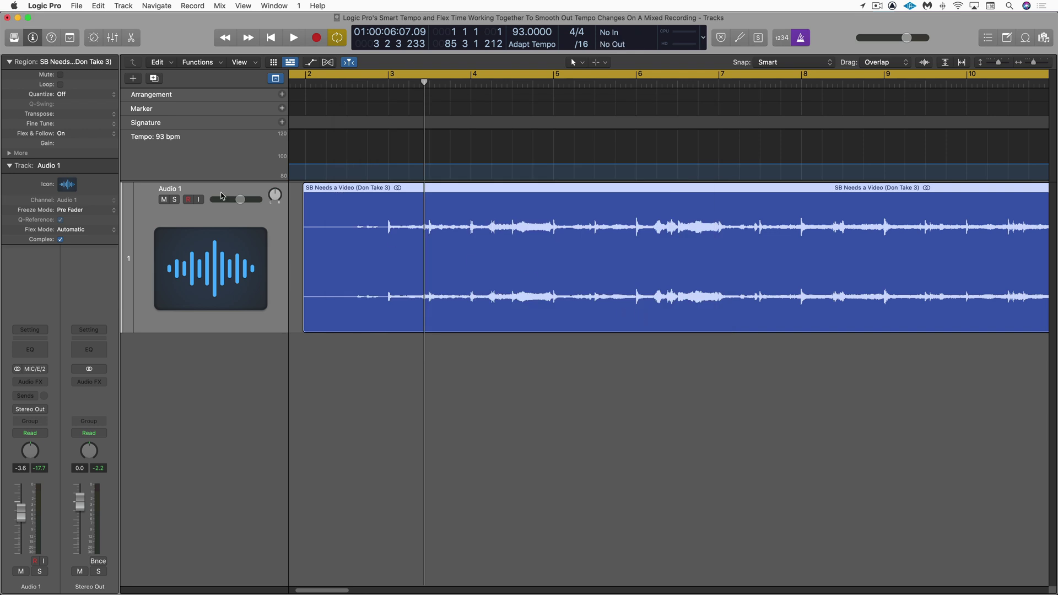